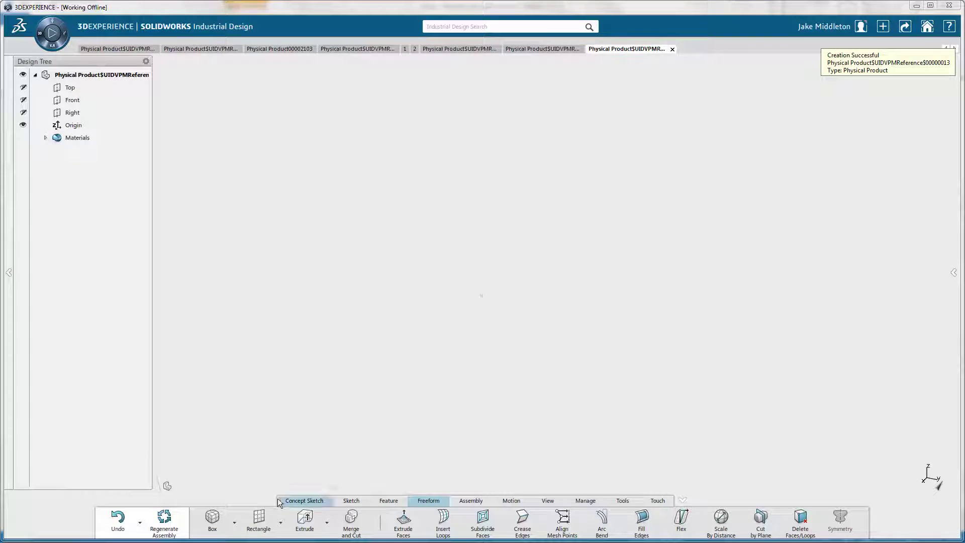
# Switch to Outlook to view the reference image of the pillow mesh, and return to SOLIDWORKS Industrial Design
pyautogui.click(118, 534)
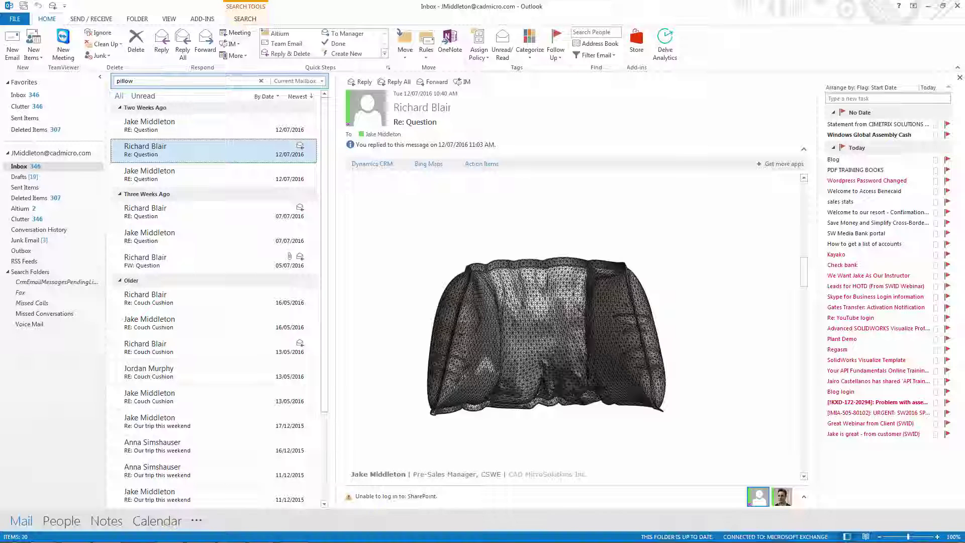
pyautogui.press('super')
pyautogui.click(118, 533)
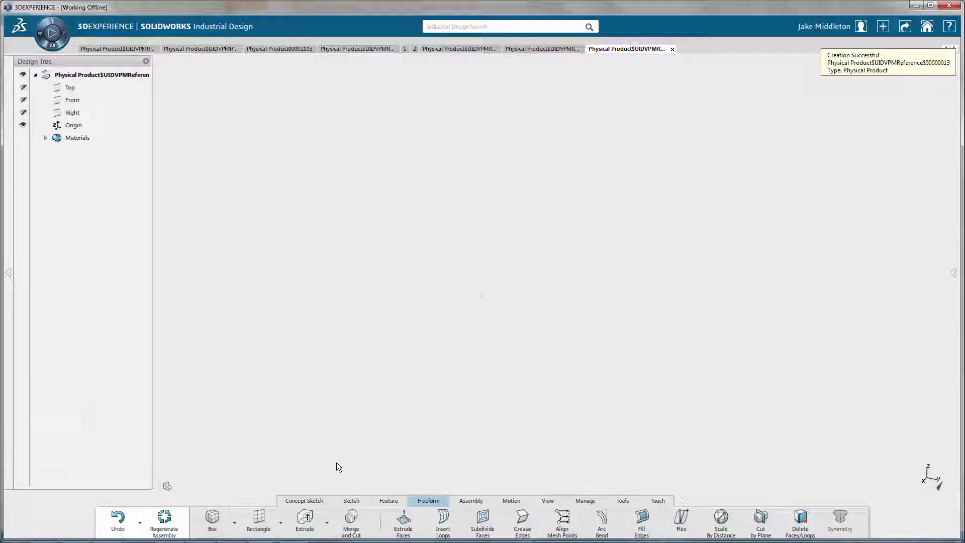
# Create a long rectangular freeform box with 10 divisions along its length and 5 in each of the other two directions
pyautogui.click(212, 522)
pyautogui.click(494, 263)
pyautogui.moveTo(573, 327); pyautogui.dragTo(703, 348)
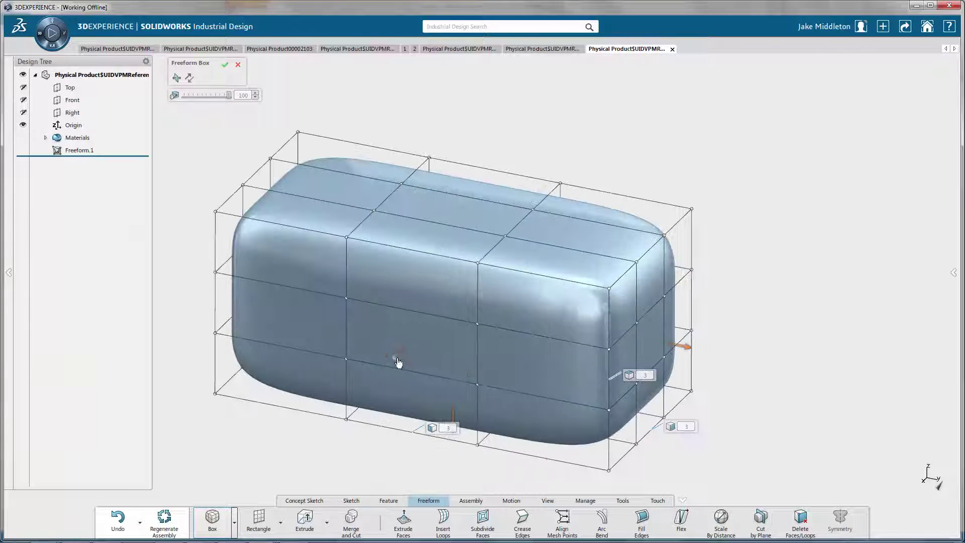
pyautogui.moveTo(398, 359); pyautogui.dragTo(421, 333)
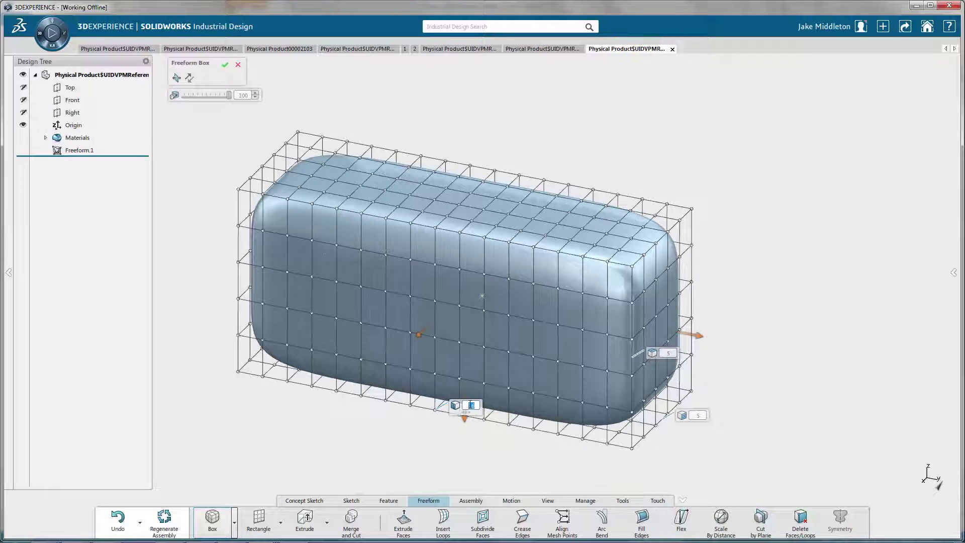
pyautogui.write('10')
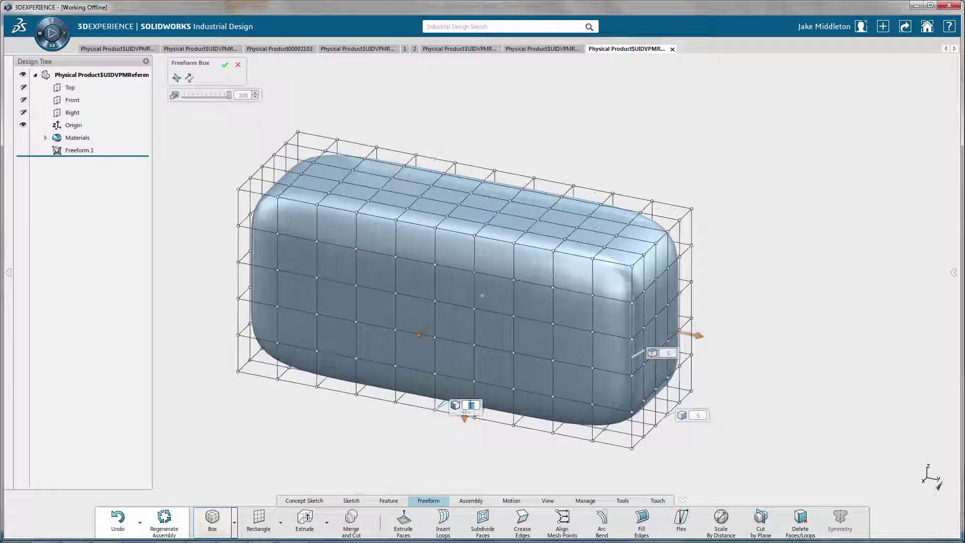
# Scale the two middle rows of the box's mesh points outward to form a protruding band around the perimeter
pyautogui.moveTo(487, 301); pyautogui.dragTo(498, 364, button='middle')
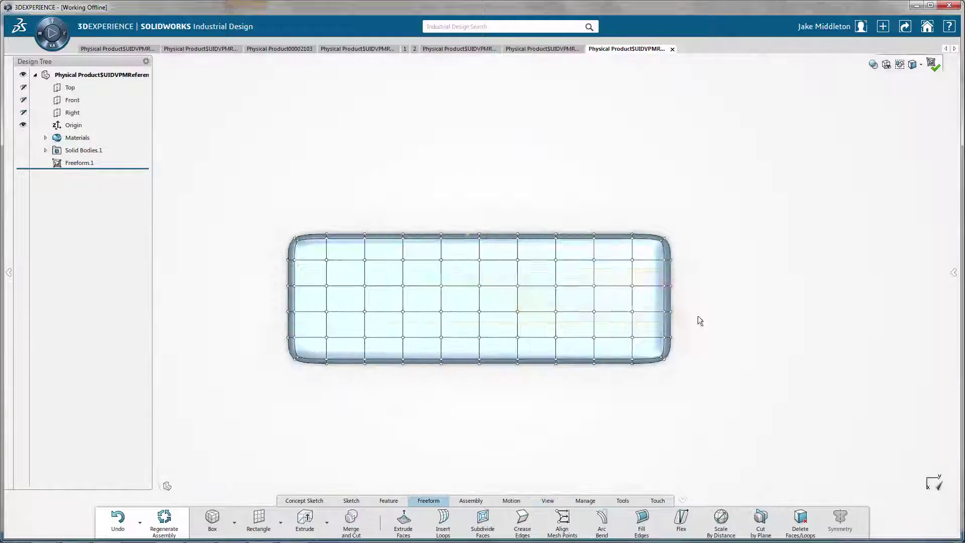
pyautogui.moveTo(697, 320); pyautogui.dragTo(220, 277)
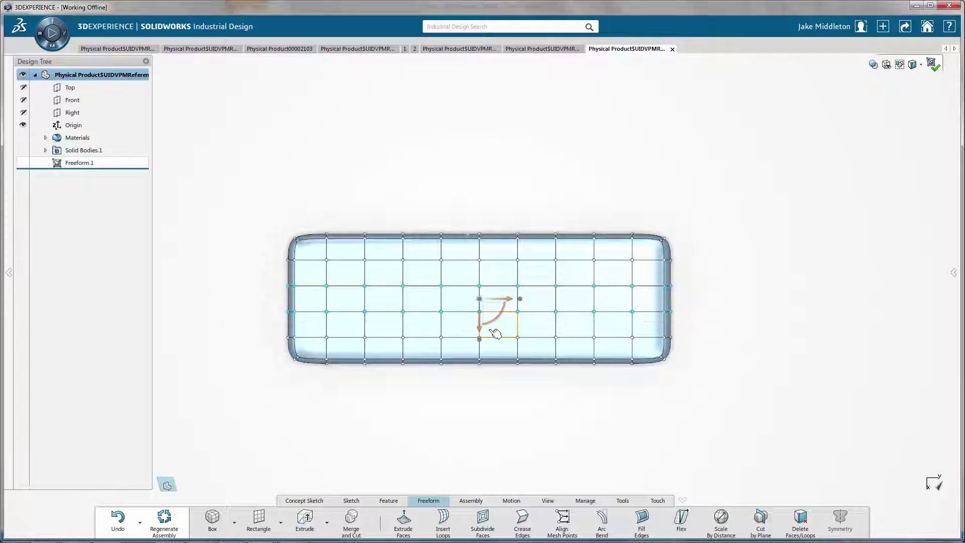
pyautogui.moveTo(496, 332); pyautogui.dragTo(479, 318, button='middle')
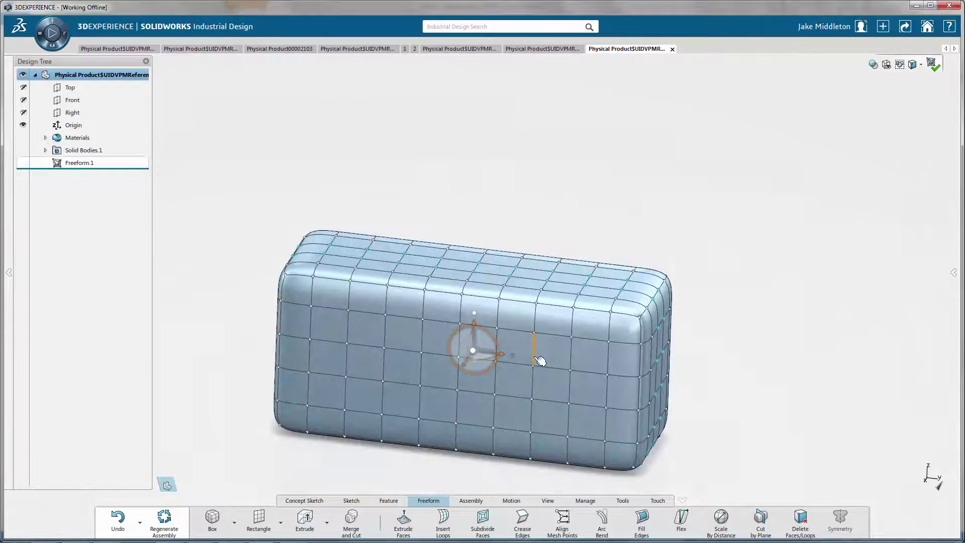
pyautogui.moveTo(513, 355)
pyautogui.mouseDown()
pyautogui.moveTo(533, 353)
pyautogui.moveTo(523, 353)
pyautogui.mouseUp()
pyautogui.rightClick(540, 228)
# Flatten the whole box by scaling all its mesh points thinner in the depth direction
pyautogui.moveTo(582, 216); pyautogui.dragTo(517, 240, button='middle')
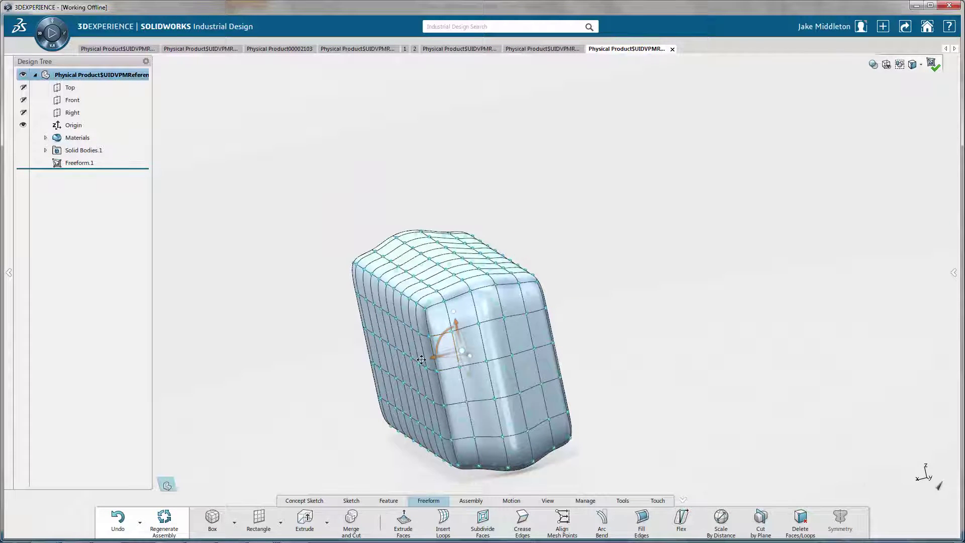
pyautogui.moveTo(469, 365)
pyautogui.mouseDown(button='middle')
pyautogui.moveTo(523, 365)
pyautogui.moveTo(475, 371)
pyautogui.mouseUp(button='middle')
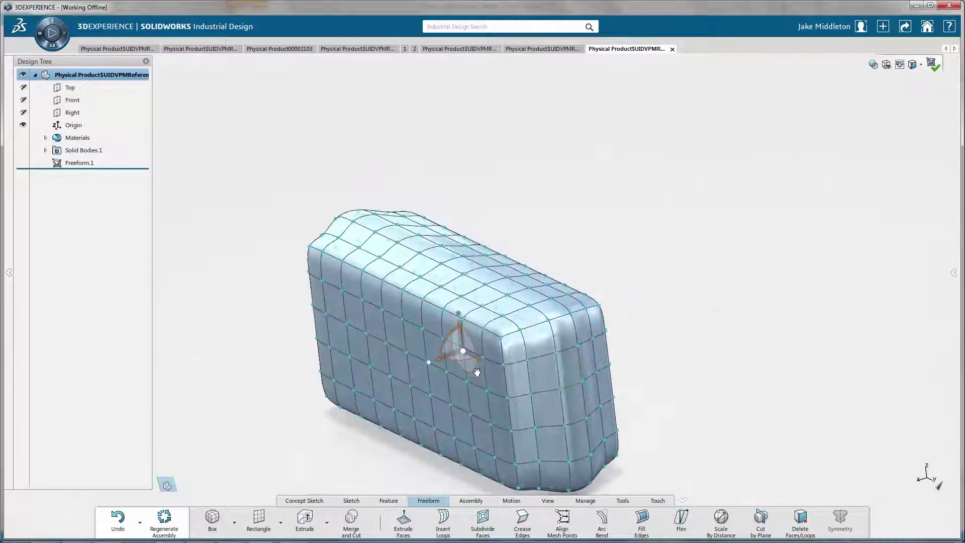
pyautogui.moveTo(427, 360); pyautogui.dragTo(437, 358)
pyautogui.click(576, 302)
pyautogui.moveTo(577, 301); pyautogui.dragTo(542, 280, button='middle')
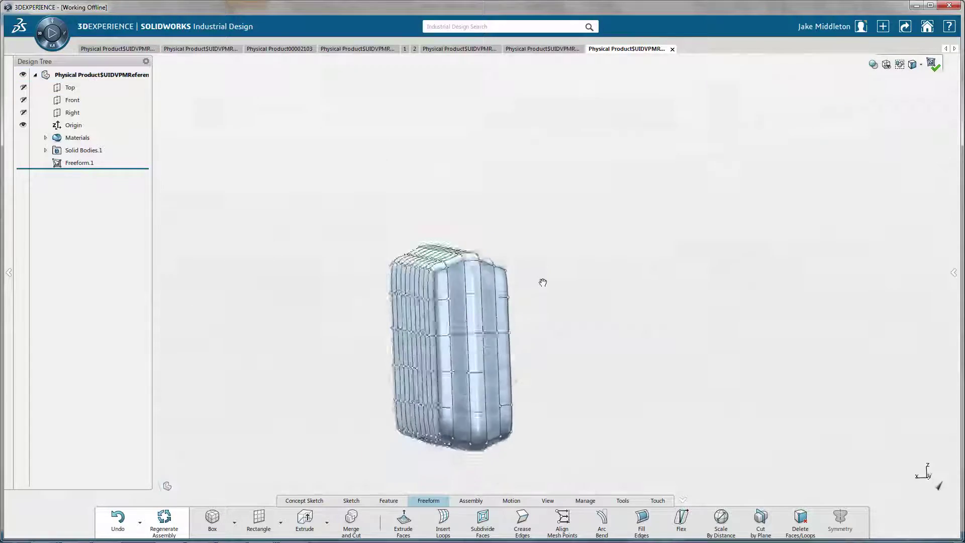
# Crease the two edge loops that border the protruding middle band
pyautogui.hotkey('ctrl', '5')
pyautogui.click(918, 84)
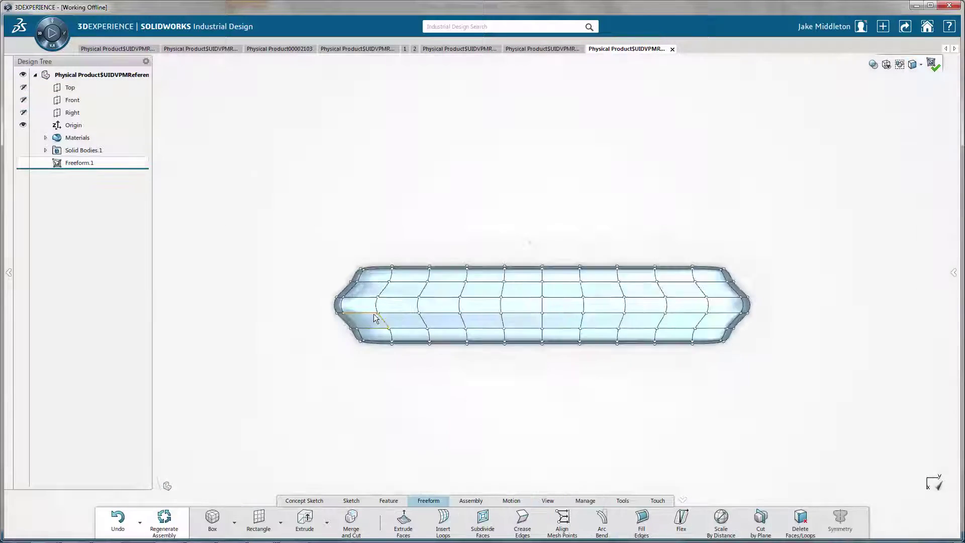
pyautogui.scroll(3, 374, 315)
pyautogui.click(318, 299)
pyautogui.moveTo(318, 299); pyautogui.dragTo(554, 467, button='middle')
pyautogui.click(532, 530)
pyautogui.moveTo(474, 385); pyautogui.dragTo(465, 339, button='middle')
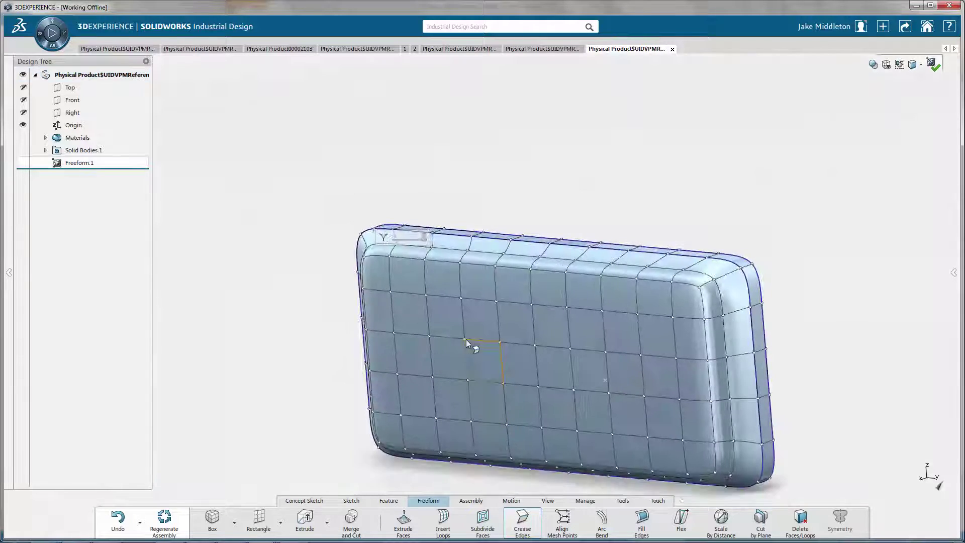
pyautogui.moveTo(558, 186); pyautogui.dragTo(586, 202, button='middle')
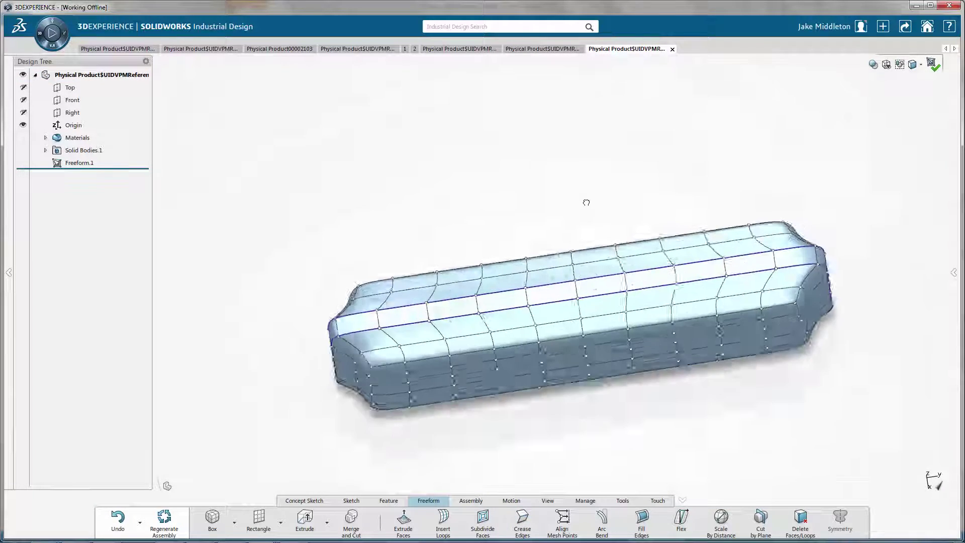
# With the selection filter on any entities, move the mesh rows on both sides of the creased band inward toward it
pyautogui.hotkey('ctrl', '5')
pyautogui.moveTo(675, 299); pyautogui.dragTo(297, 250)
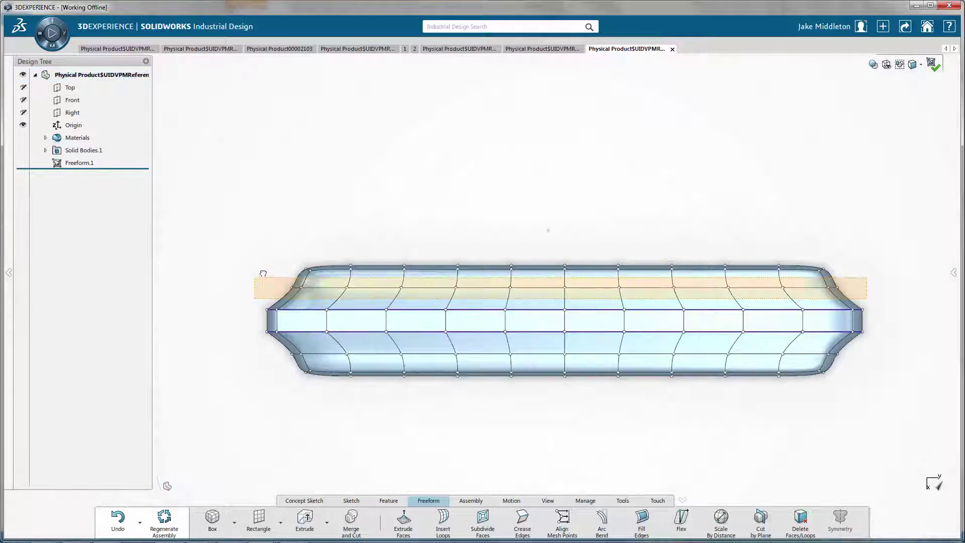
pyautogui.moveTo(263, 273); pyautogui.dragTo(263, 274)
pyautogui.moveTo(565, 259); pyautogui.dragTo(565, 258)
pyautogui.click(513, 213)
pyautogui.click(920, 65)
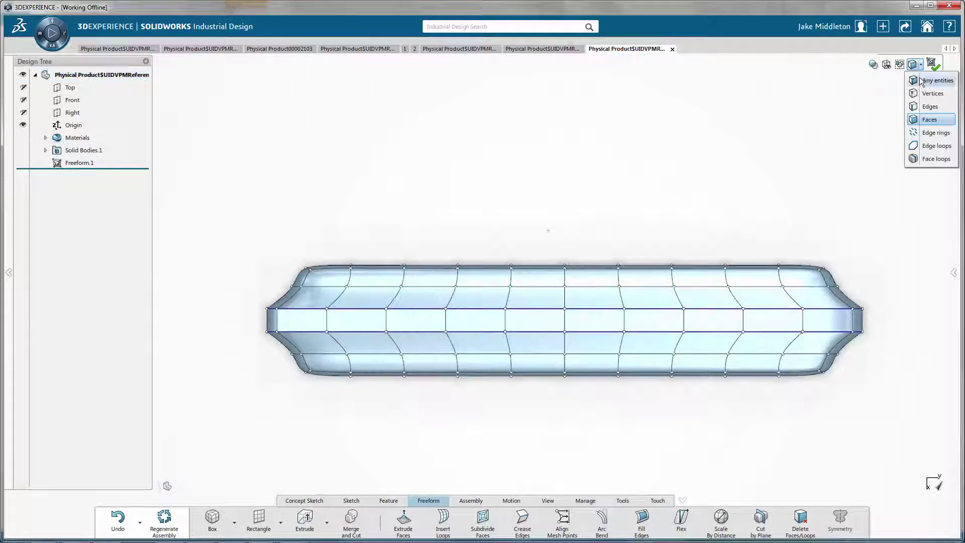
pyautogui.moveTo(248, 279); pyautogui.dragTo(248, 278)
pyautogui.moveTo(564, 260); pyautogui.dragTo(600, 305)
pyautogui.moveTo(870, 362); pyautogui.dragTo(237, 340)
pyautogui.moveTo(565, 385); pyautogui.dragTo(566, 368)
pyautogui.click(844, 353)
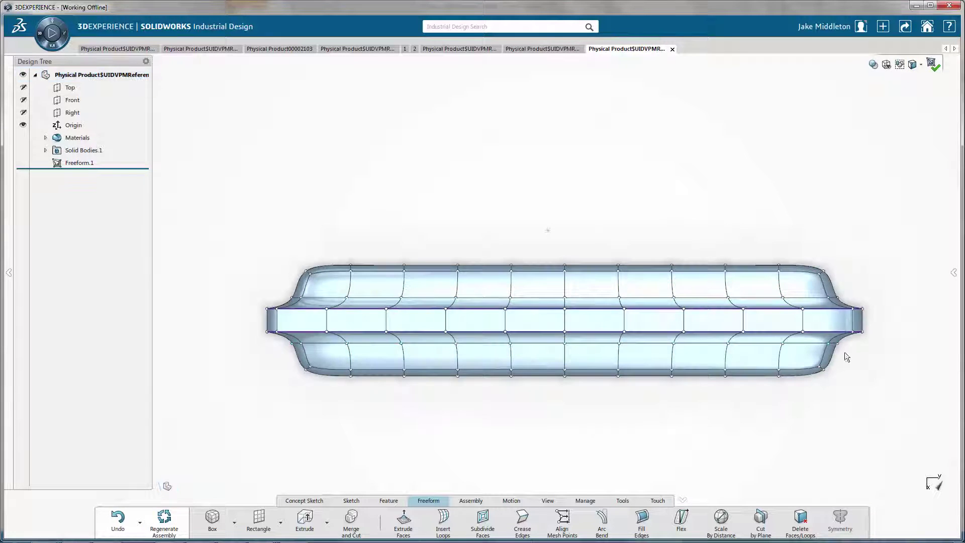
# Narrow the creased band into a thin seam and pull the adjacent mesh row on each side closer to it
pyautogui.moveTo(885, 338); pyautogui.dragTo(226, 301)
pyautogui.moveTo(573, 287); pyautogui.dragTo(573, 316)
pyautogui.moveTo(564, 279); pyautogui.dragTo(564, 286)
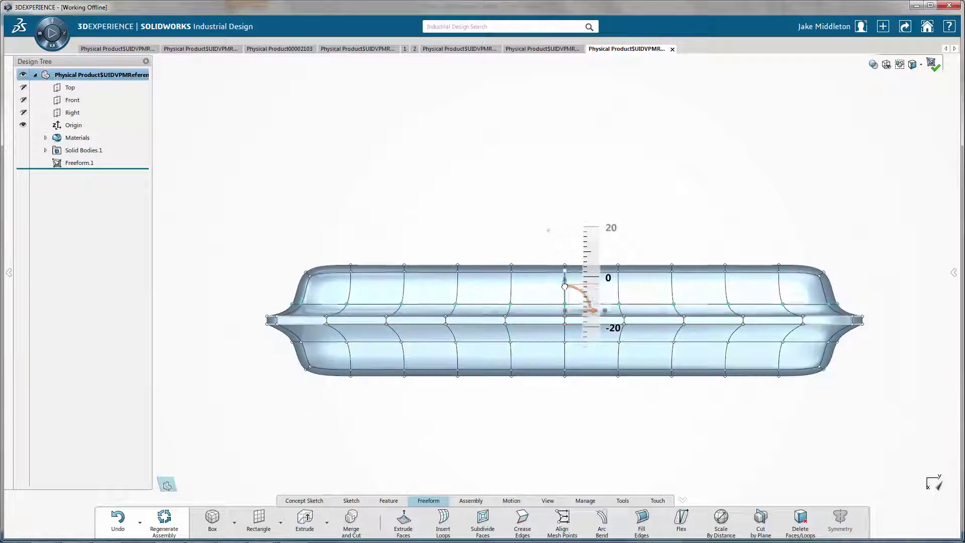
pyautogui.moveTo(859, 357); pyautogui.dragTo(245, 333)
pyautogui.moveTo(565, 366); pyautogui.dragTo(566, 360)
# Move the outer mesh rows on both sides away from the seam to thicken the body, and finish the freeform edit
pyautogui.moveTo(869, 289); pyautogui.dragTo(176, 222)
pyautogui.moveTo(564, 237); pyautogui.dragTo(565, 216)
pyautogui.moveTo(848, 386); pyautogui.dragTo(174, 353)
pyautogui.moveTo(564, 402); pyautogui.dragTo(567, 420)
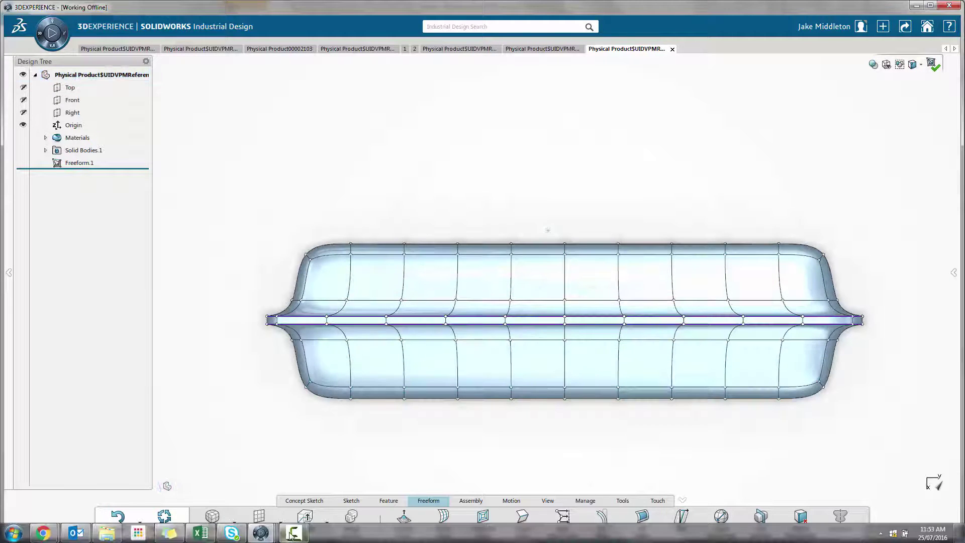
pyautogui.scroll(5, 534, 355)
pyautogui.moveTo(552, 442); pyautogui.dragTo(485, 345, button='middle')
pyautogui.scroll(-4, 535, 354)
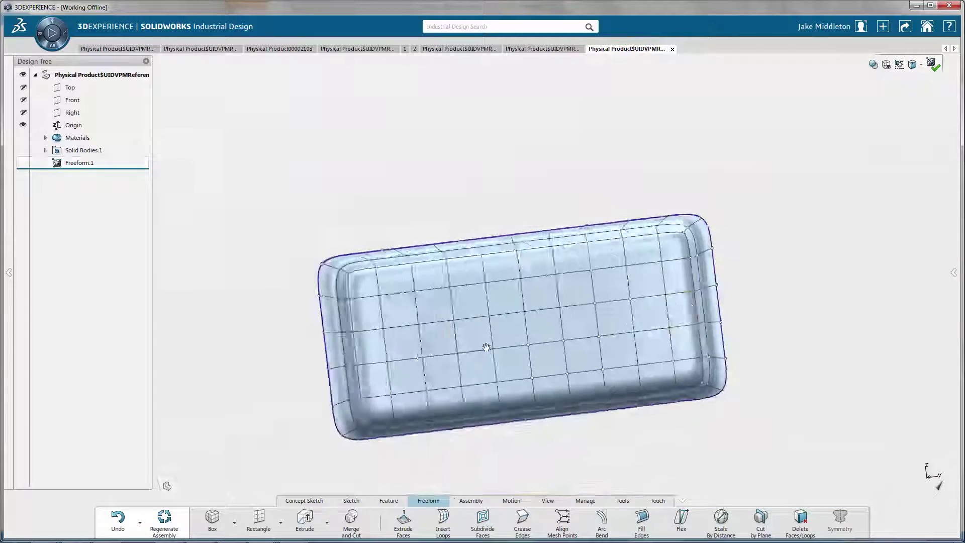
pyautogui.click(934, 69)
pyautogui.moveTo(568, 316); pyautogui.dragTo(874, 191, button='middle')
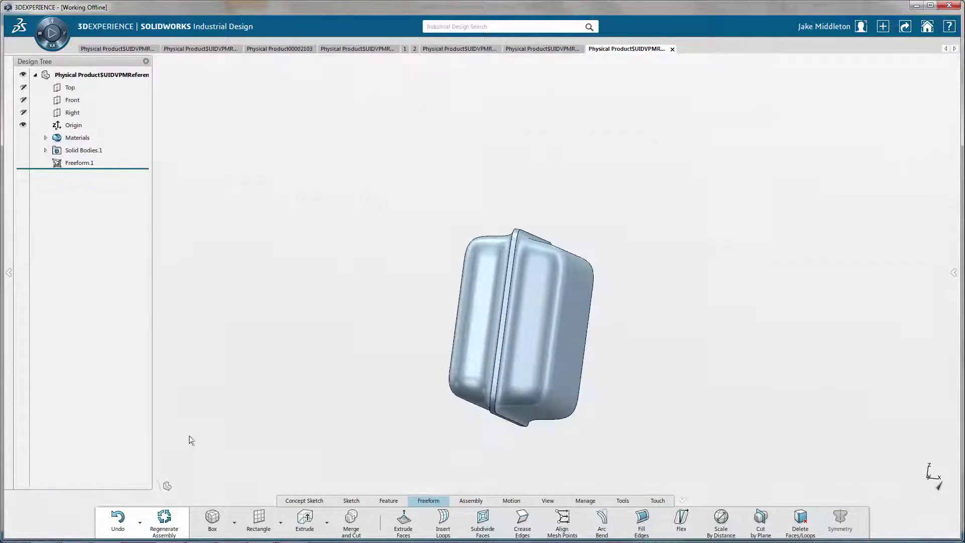
# Check the pillow reference image in Outlook again and return to the model
pyautogui.click(76, 532)
pyautogui.moveTo(157, 521)
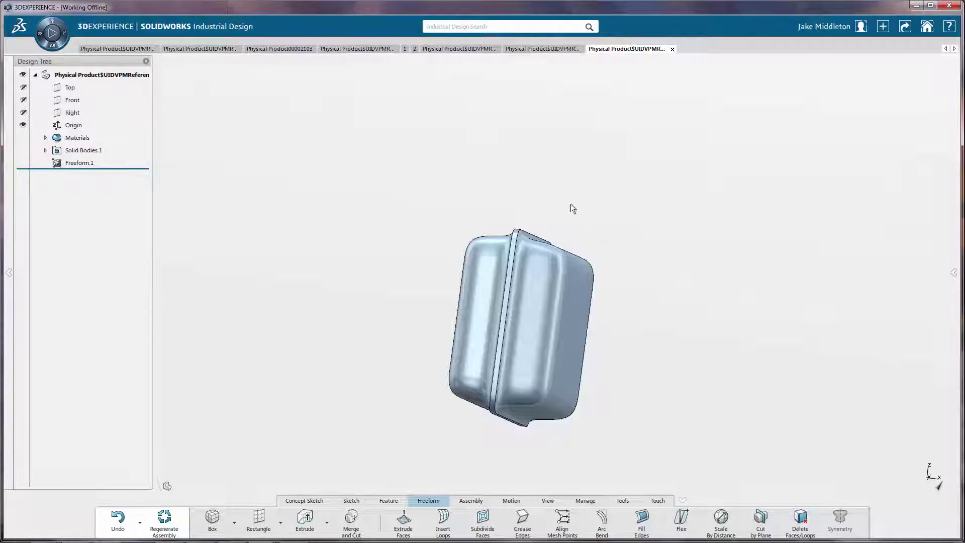
pyautogui.moveTo(571, 203); pyautogui.dragTo(426, 401, button='middle')
# Reopen the freeform for editing and push two groups of points on its bottom edge upward to start a wavy outline
pyautogui.moveTo(506, 301); pyautogui.dragTo(455, 330, button='middle')
pyautogui.doubleClick(456, 329)
pyautogui.click(747, 320)
pyautogui.moveTo(747, 320); pyautogui.dragTo(734, 302, button='middle')
pyautogui.keyDown('ctrl'); pyautogui.moveTo(474, 433); pyautogui.dragTo(487, 347, button='middle'); pyautogui.keyUp('ctrl')
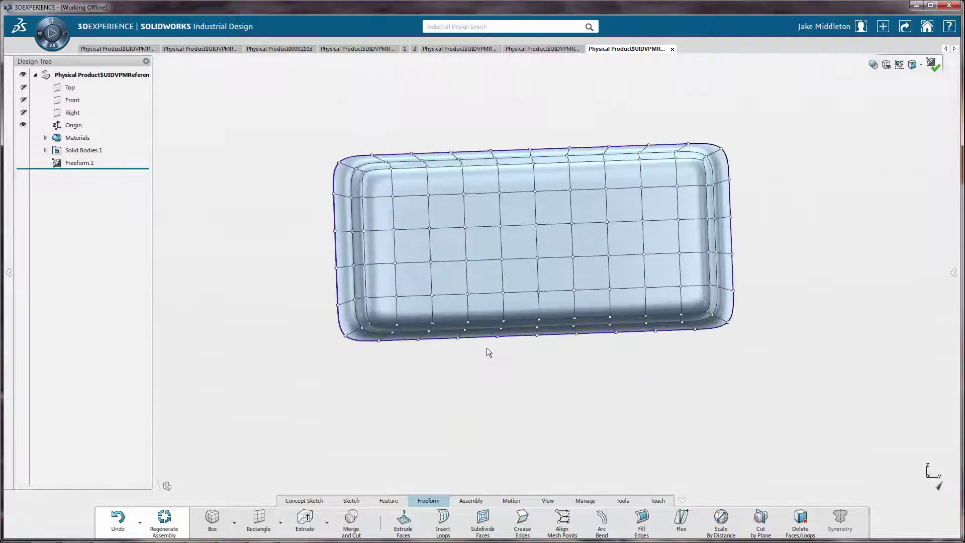
pyautogui.press('space')
pyautogui.click(502, 283)
pyautogui.moveTo(426, 401); pyautogui.dragTo(403, 375)
pyautogui.moveTo(564, 396); pyautogui.dragTo(555, 300)
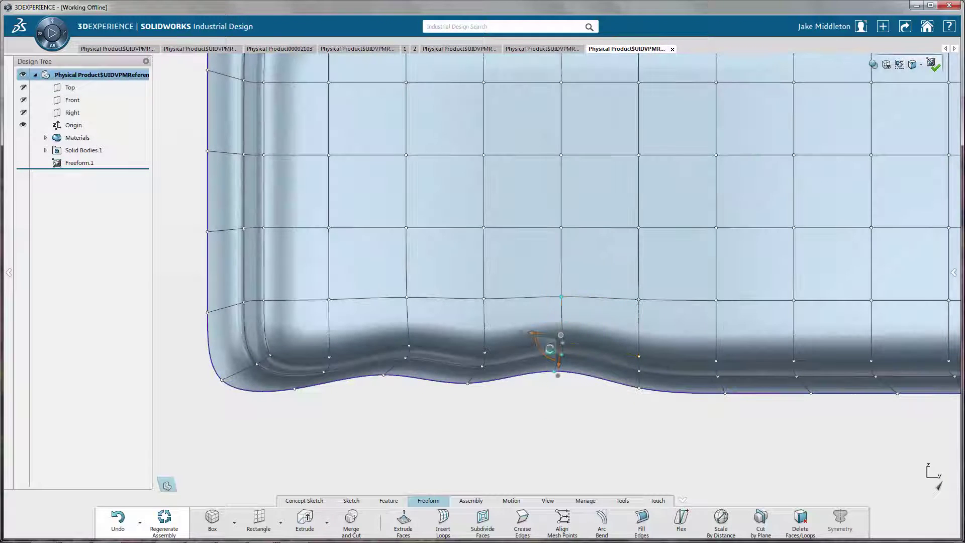
pyautogui.moveTo(550, 348)
pyautogui.mouseDown()
pyautogui.moveTo(547, 324)
pyautogui.moveTo(542, 336)
pyautogui.mouseUp()
# Move more point columns along the middle and right part of the bottom edge upward to continue the wavy outline
pyautogui.scroll(5, 674, 351)
pyautogui.scroll(-5, 678, 352)
pyautogui.moveTo(623, 379); pyautogui.dragTo(560, 235)
pyautogui.moveTo(593, 310); pyautogui.dragTo(595, 285)
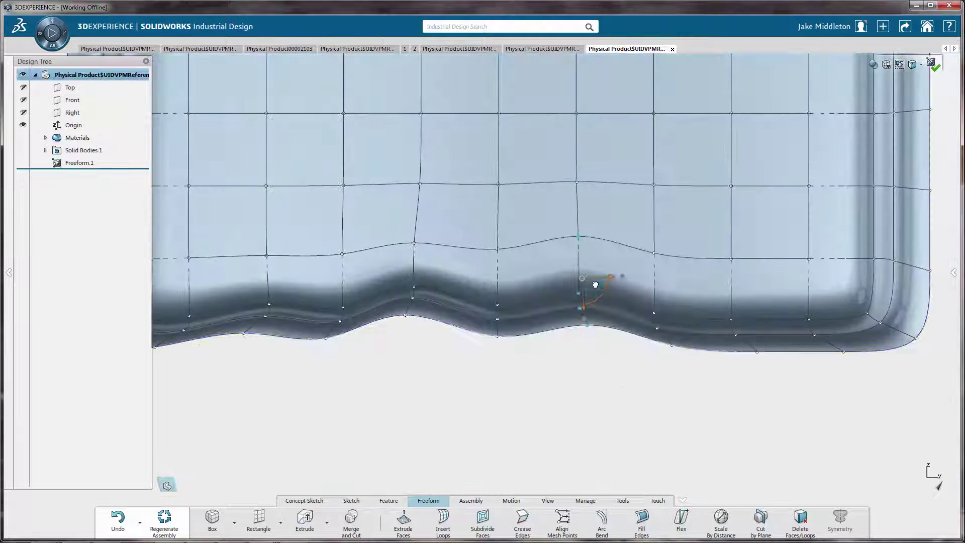
pyautogui.moveTo(859, 372); pyautogui.dragTo(821, 333)
pyautogui.moveTo(716, 294); pyautogui.dragTo(715, 292)
pyautogui.moveTo(746, 324); pyautogui.dragTo(749, 303)
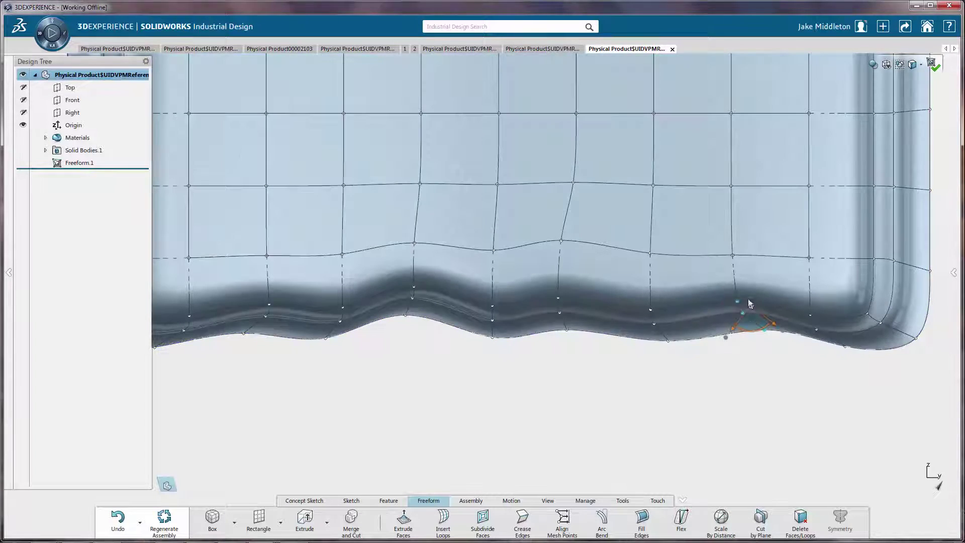
pyautogui.moveTo(771, 375); pyautogui.dragTo(702, 167)
pyautogui.moveTo(752, 277); pyautogui.dragTo(755, 253)
# Raise interior point columns on the front face near its left side and centre to make the mesh rows wavy
pyautogui.scroll(5, 441, 261)
pyautogui.scroll(5, 440, 261)
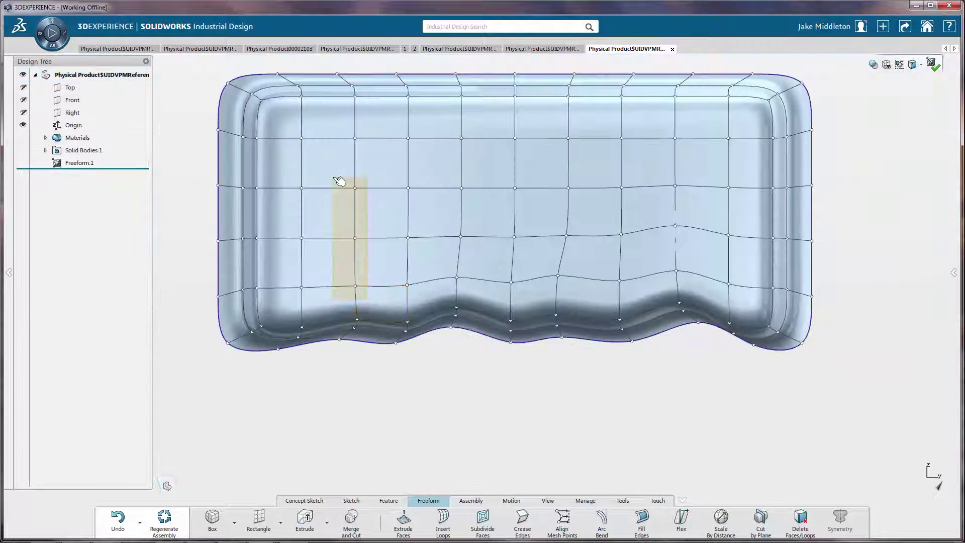
pyautogui.click(515, 184)
pyautogui.click(470, 366)
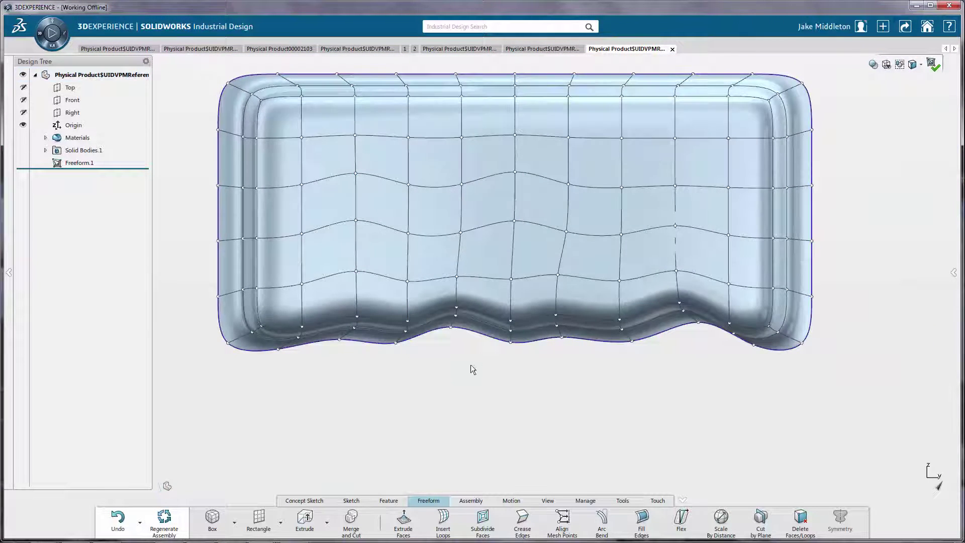
pyautogui.moveTo(470, 366); pyautogui.dragTo(502, 362, button='middle')
pyautogui.click(796, 460)
pyautogui.moveTo(470, 314); pyautogui.dragTo(566, 466, button='middle')
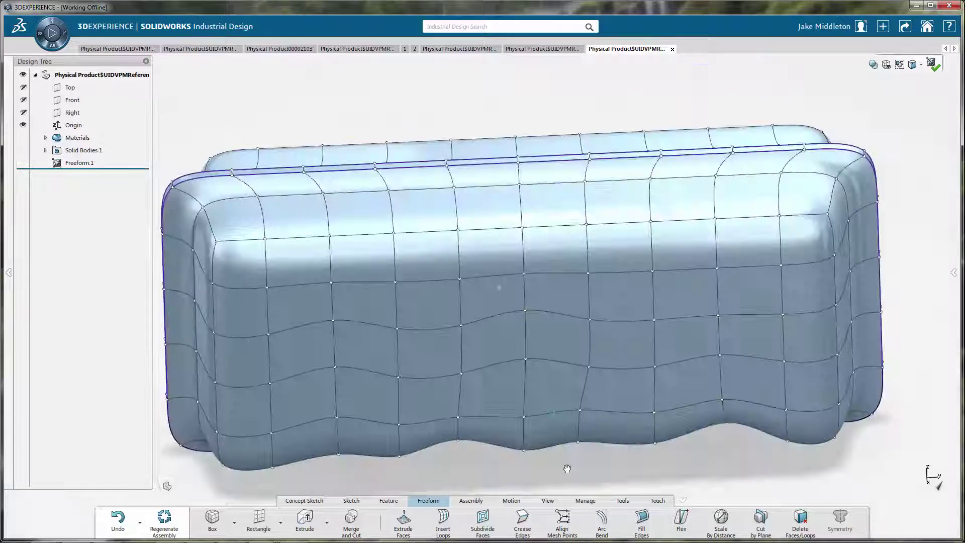
# Apply an Arc Bend to the entire freeform body, curving it along its length
pyautogui.scroll(3, 565, 427)
pyautogui.click(602, 519)
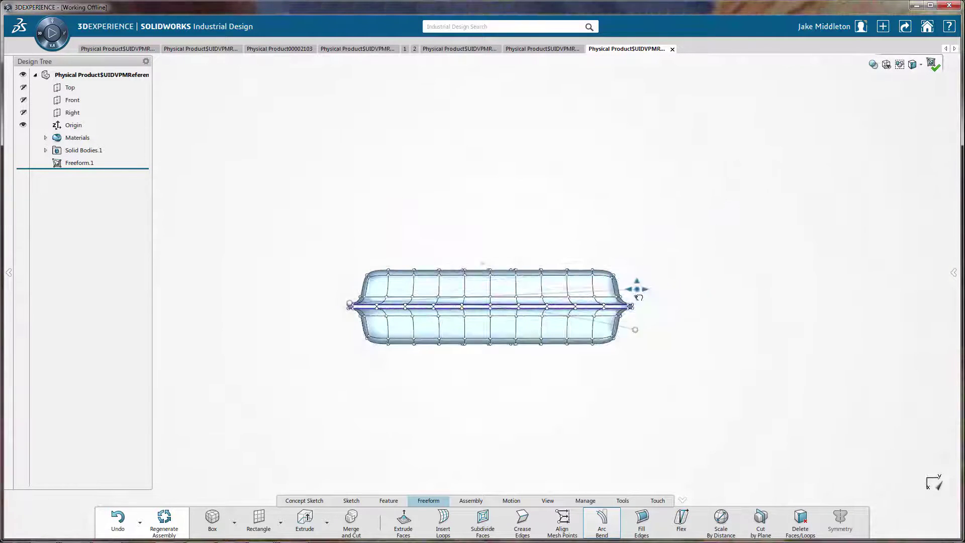
pyautogui.moveTo(628, 342)
pyautogui.mouseDown()
pyautogui.moveTo(591, 442)
pyautogui.moveTo(616, 221)
pyautogui.moveTo(636, 337)
pyautogui.mouseUp()
pyautogui.moveTo(636, 336); pyautogui.dragTo(586, 463, button='middle')
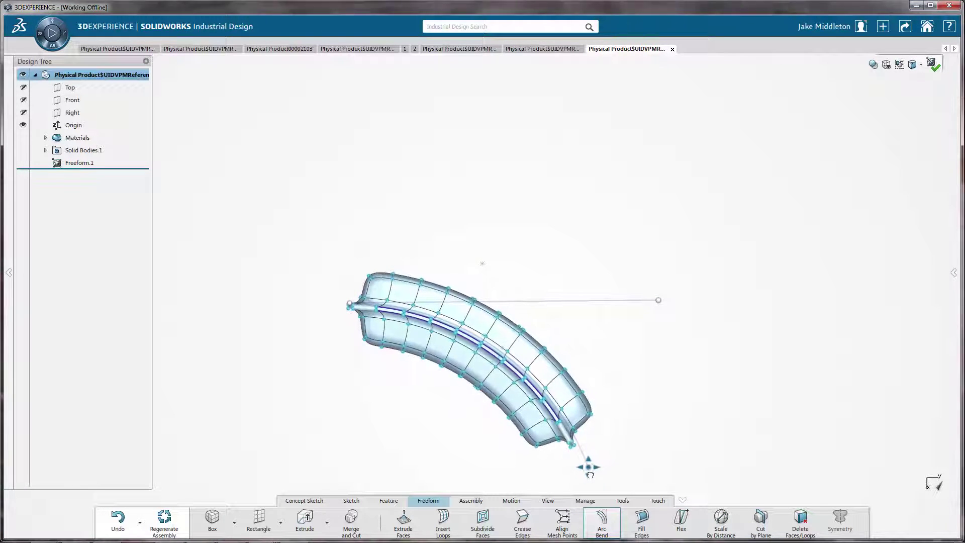
pyautogui.rightClick(612, 361)
# Rotate all mesh points of the bent body to level its arc symmetrically, and finish the freeform edit
pyautogui.hotkey('ctrl', 'a')
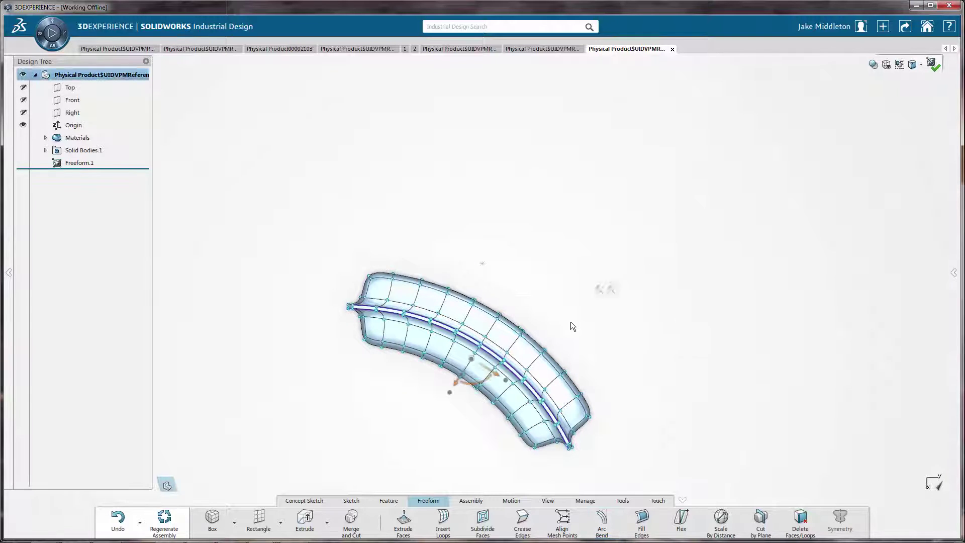
pyautogui.moveTo(473, 383); pyautogui.dragTo(507, 302)
pyautogui.press('Escape')
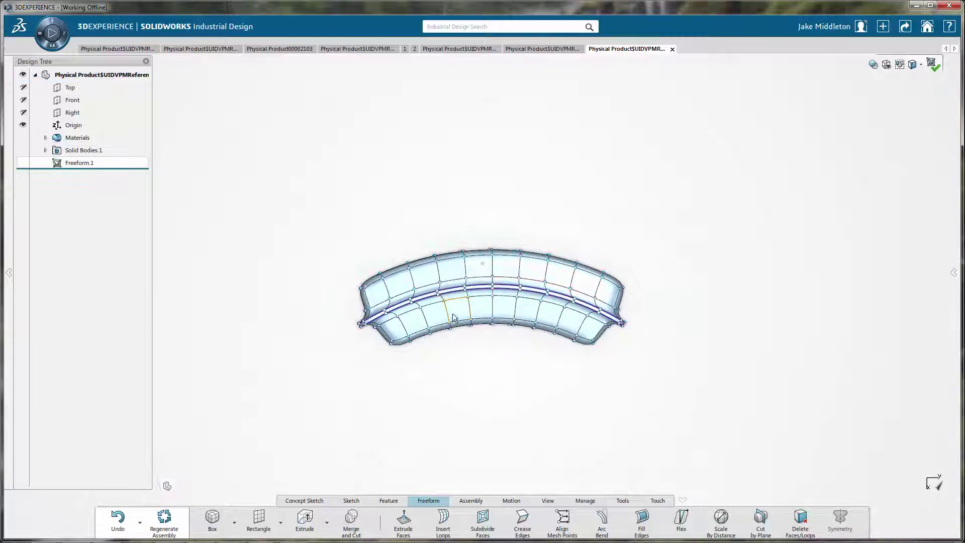
pyautogui.scroll(-3, 454, 318)
pyautogui.click(933, 65)
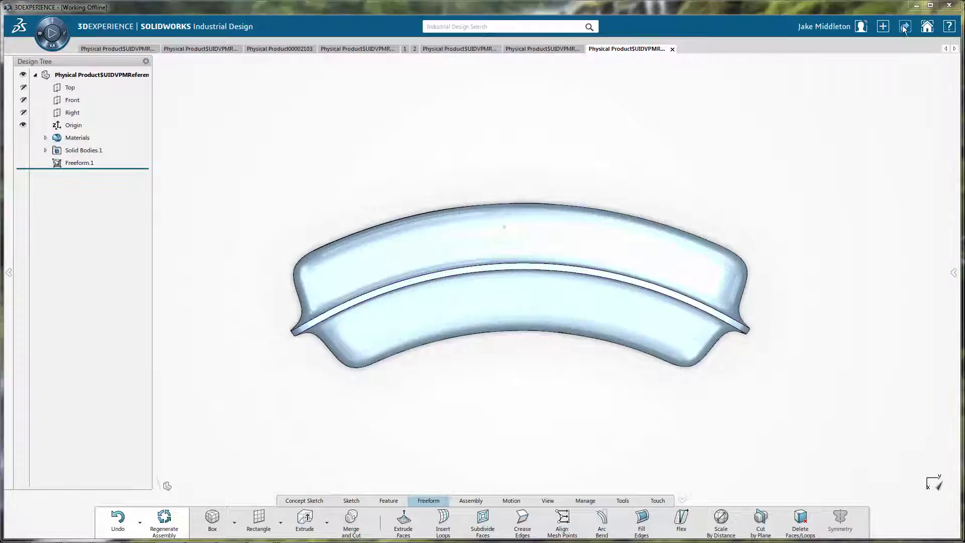
pyautogui.click(903, 29)
pyautogui.click(865, 48)
pyautogui.moveTo(593, 347); pyautogui.dragTo(530, 329, button='middle')
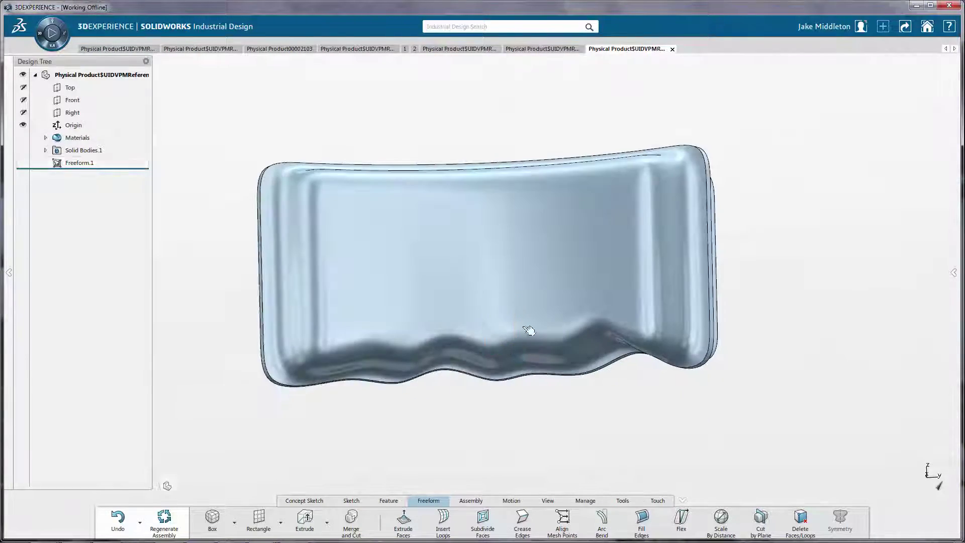
# Reopen the freeform body for editing and move mesh points near both ends of its inner curve inward toward the seam
pyautogui.doubleClick(470, 272)
pyautogui.moveTo(470, 271); pyautogui.dragTo(491, 336, button='middle')
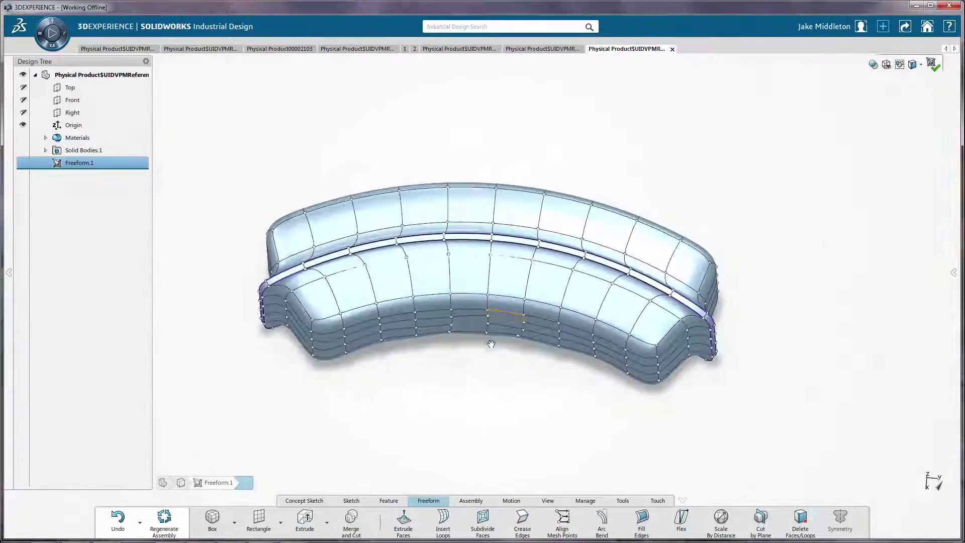
pyautogui.click(73, 534)
pyautogui.click(73, 533)
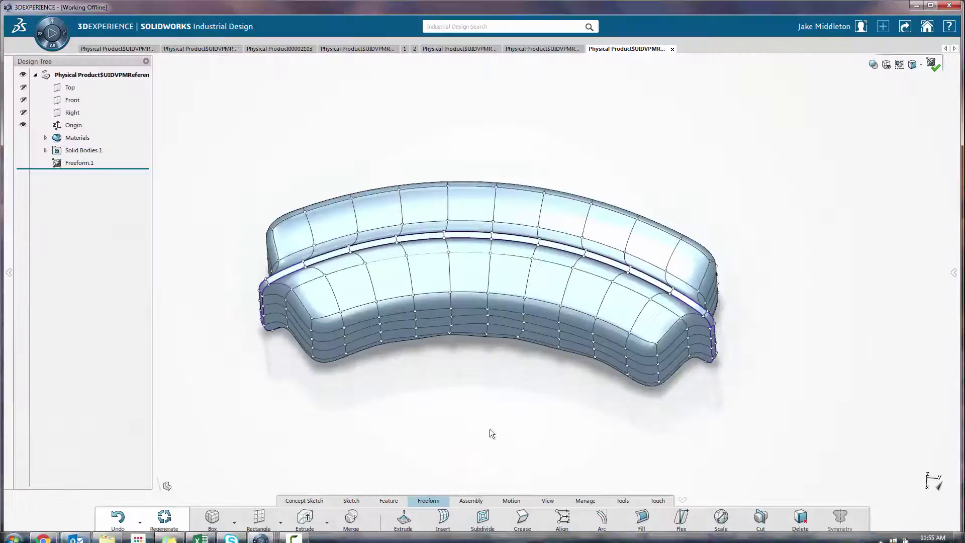
pyautogui.moveTo(490, 431); pyautogui.dragTo(491, 302, button='middle')
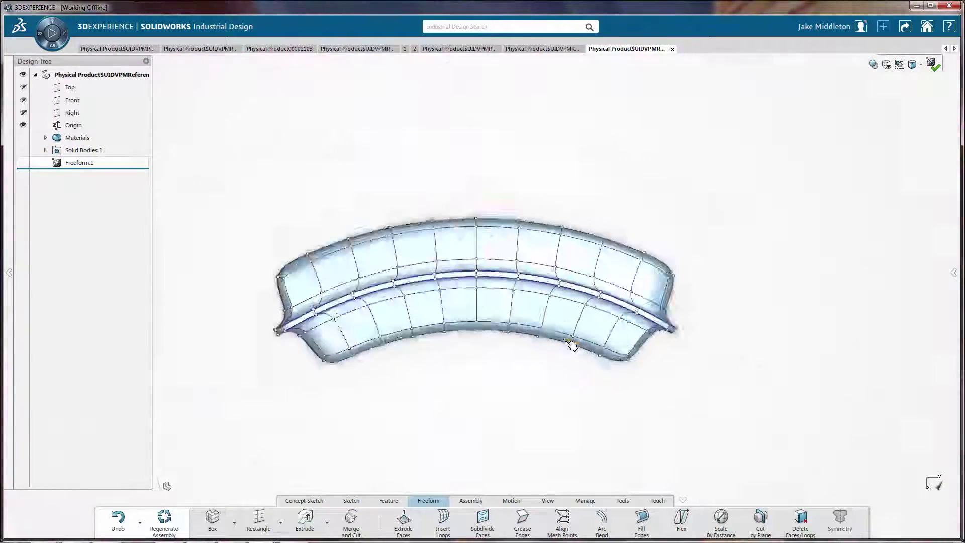
pyautogui.scroll(2, 565, 339)
pyautogui.moveTo(579, 369); pyautogui.dragTo(512, 299)
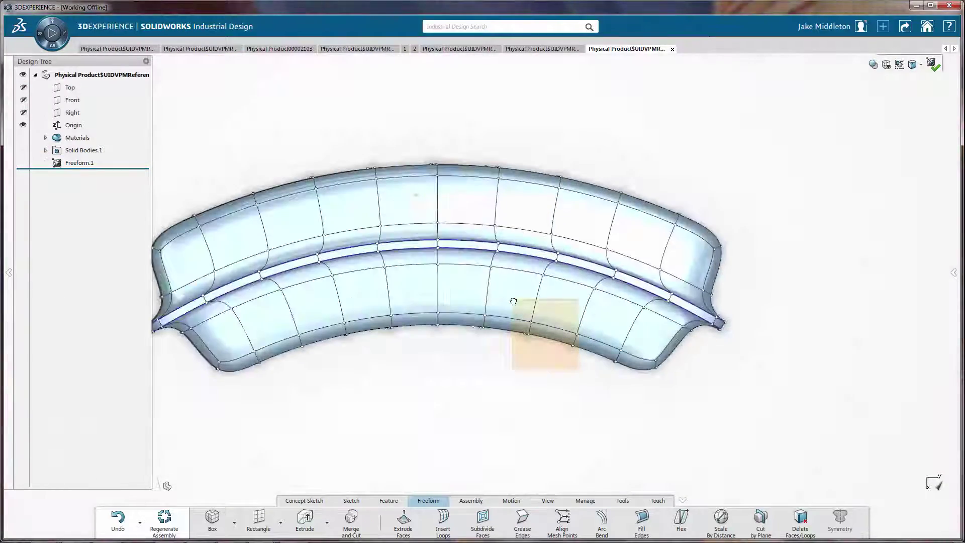
pyautogui.moveTo(535, 341); pyautogui.dragTo(534, 332)
pyautogui.moveTo(341, 356); pyautogui.dragTo(282, 321)
pyautogui.moveTo(299, 356); pyautogui.dragTo(273, 338)
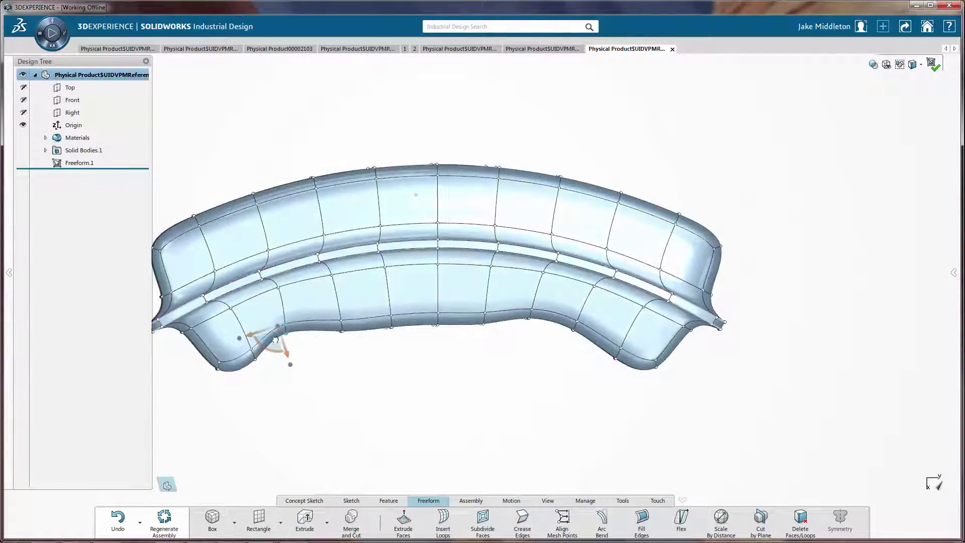
# Shift the remaining mesh points along the middle of the inner curve to give it a wavy profile
pyautogui.moveTo(417, 356); pyautogui.dragTo(337, 311)
pyautogui.moveTo(380, 335); pyautogui.dragTo(376, 316)
pyautogui.moveTo(495, 349); pyautogui.dragTo(464, 303)
pyautogui.moveTo(465, 334); pyautogui.dragTo(455, 311)
pyautogui.moveTo(454, 347); pyautogui.dragTo(417, 318)
pyautogui.moveTo(571, 359); pyautogui.dragTo(513, 298)
pyautogui.moveTo(518, 333); pyautogui.dragTo(521, 337)
# Move mesh points along the outer curve to make its profile wavy
pyautogui.moveTo(649, 166); pyautogui.dragTo(604, 196)
pyautogui.moveTo(452, 148); pyautogui.dragTo(441, 168)
pyautogui.moveTo(324, 159); pyautogui.dragTo(252, 224)
pyautogui.click(270, 193)
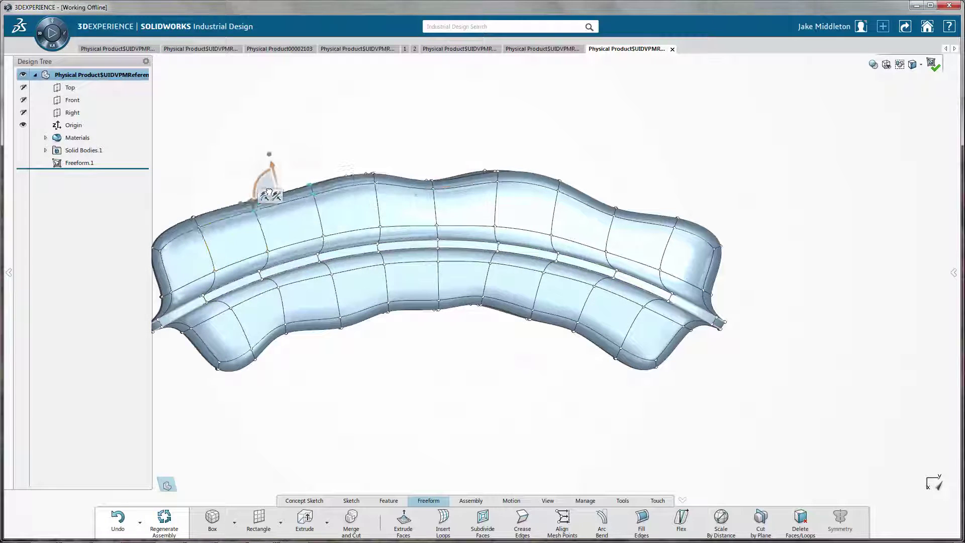
# Adjust the mesh points at the right and left corners of the outer curve to soften its ends
pyautogui.click(739, 263)
pyautogui.click(701, 227)
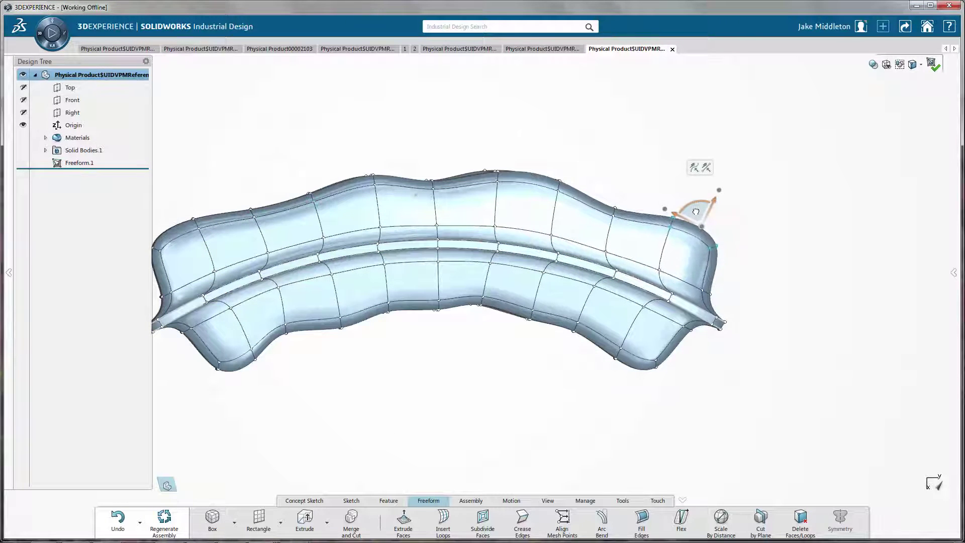
pyautogui.click(502, 346)
pyautogui.scroll(2, 478, 300)
pyautogui.scroll(-2, 284, 249)
pyautogui.click(259, 247)
pyautogui.moveTo(274, 232); pyautogui.dragTo(262, 227)
pyautogui.click(574, 404)
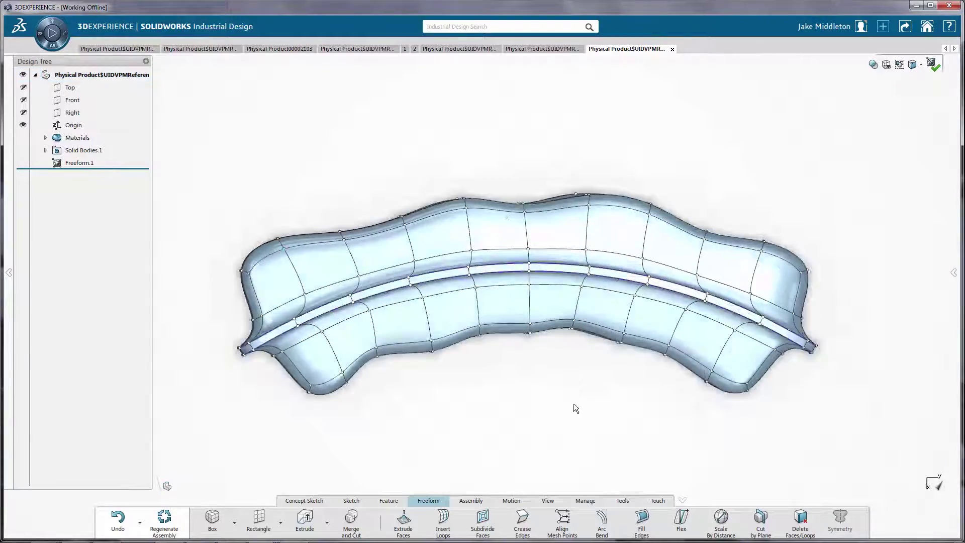
# Move individual mesh faces near the centre and left part of the concave front face to vary its surface depth
pyautogui.moveTo(573, 403); pyautogui.dragTo(655, 252, button='middle')
pyautogui.click(628, 331)
pyautogui.moveTo(655, 252); pyautogui.dragTo(659, 255)
pyautogui.click(547, 304)
pyautogui.moveTo(547, 307); pyautogui.dragTo(556, 314)
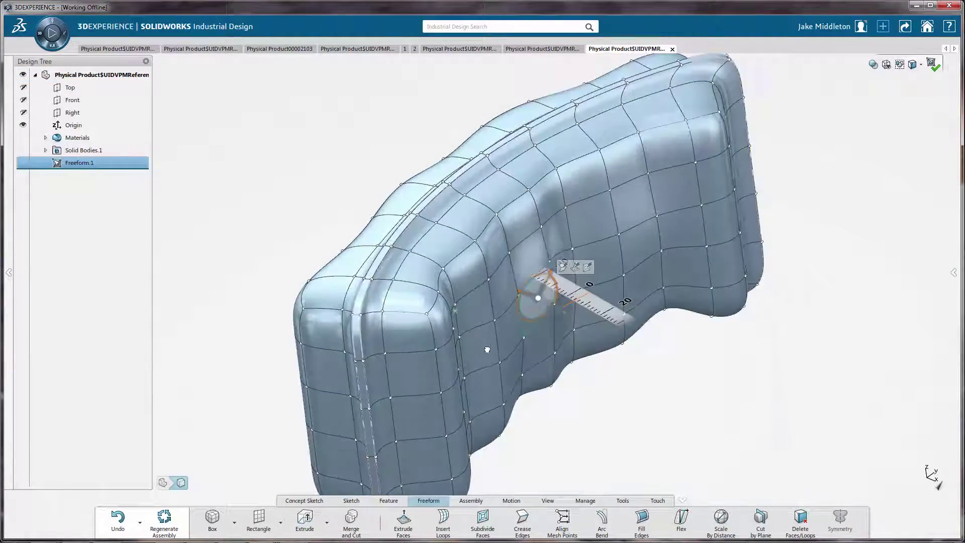
pyautogui.click(487, 349)
# Move lower and upper mesh faces near the left end of the concave front face to form creases
pyautogui.moveTo(672, 337); pyautogui.dragTo(588, 325, button='middle')
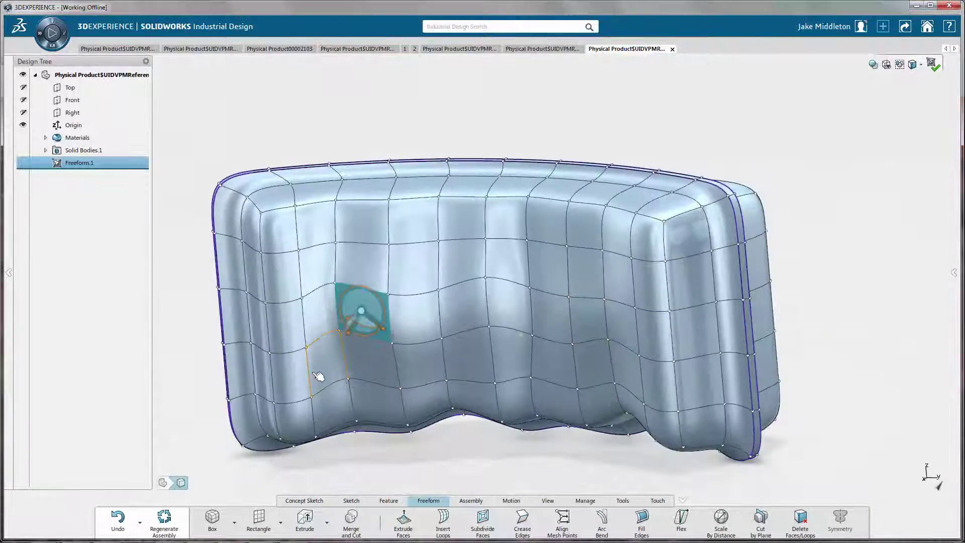
pyautogui.moveTo(344, 367); pyautogui.dragTo(350, 372)
pyautogui.click(318, 224)
pyautogui.moveTo(336, 225); pyautogui.dragTo(342, 228)
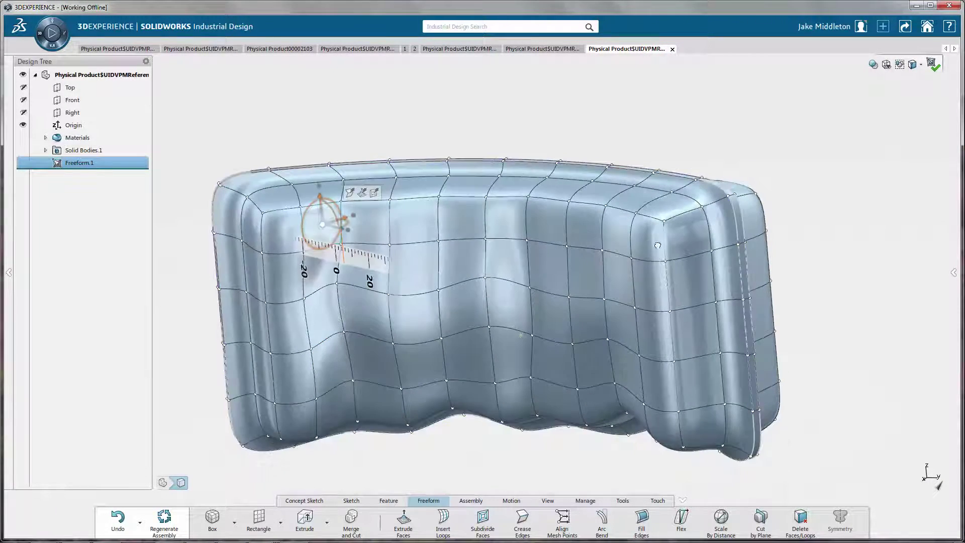
# Move mesh faces near the right end and centre of the concave front face, and finish the freeform edit
pyautogui.click(616, 230)
pyautogui.moveTo(587, 235); pyautogui.dragTo(576, 238)
pyautogui.click(623, 369)
pyautogui.moveTo(606, 373); pyautogui.dragTo(591, 369)
pyautogui.click(791, 303)
pyautogui.moveTo(791, 303); pyautogui.dragTo(685, 327, button='middle')
pyautogui.moveTo(584, 311); pyautogui.dragTo(597, 316)
pyautogui.click(634, 402)
pyautogui.moveTo(634, 402); pyautogui.dragTo(607, 377, button='middle')
pyautogui.scroll(2, 608, 378)
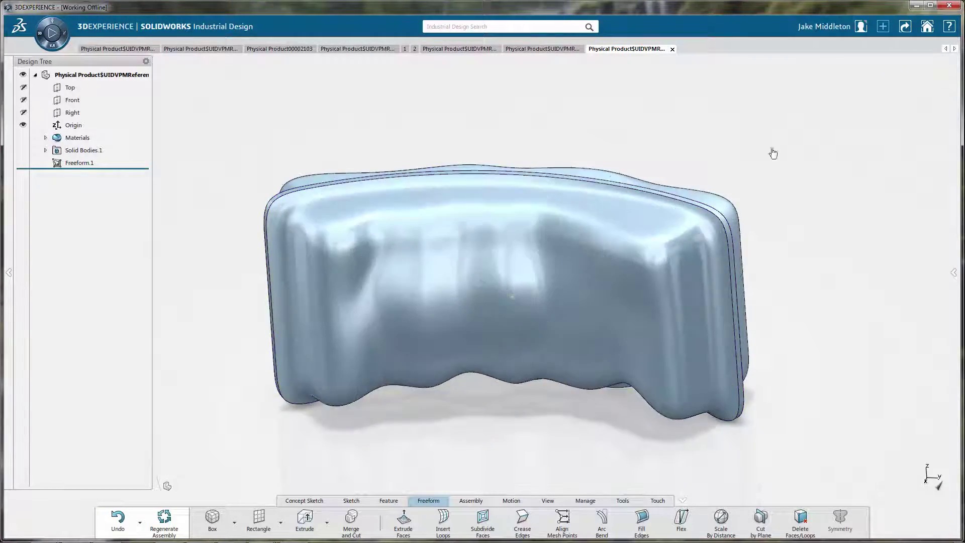
# Reopen the freeform edit and shift the vertical edge column beside the left end bulge sideways toward the middle of the front face
pyautogui.moveTo(772, 153); pyautogui.dragTo(745, 196, button='middle')
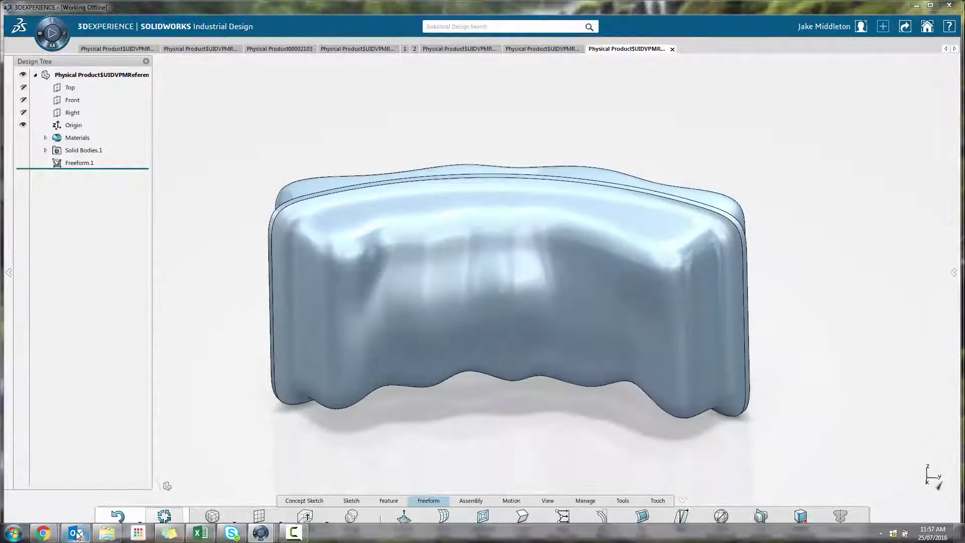
pyautogui.click(76, 534)
pyautogui.click(78, 536)
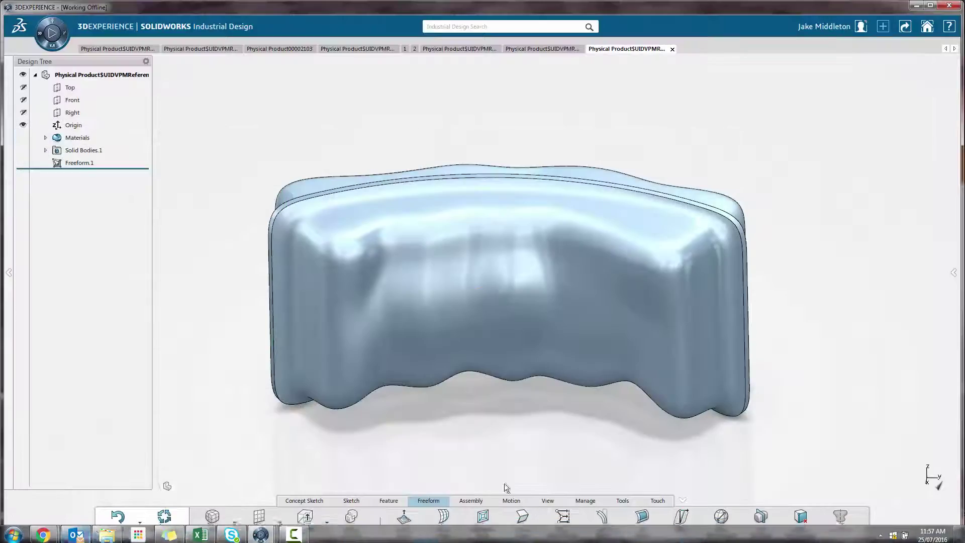
pyautogui.doubleClick(497, 315)
pyautogui.click(929, 108)
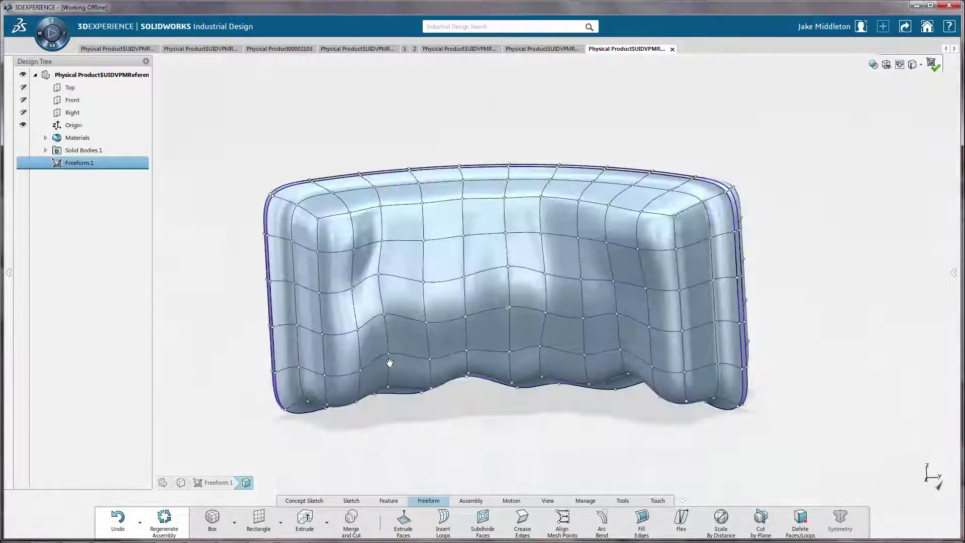
pyautogui.click(387, 359)
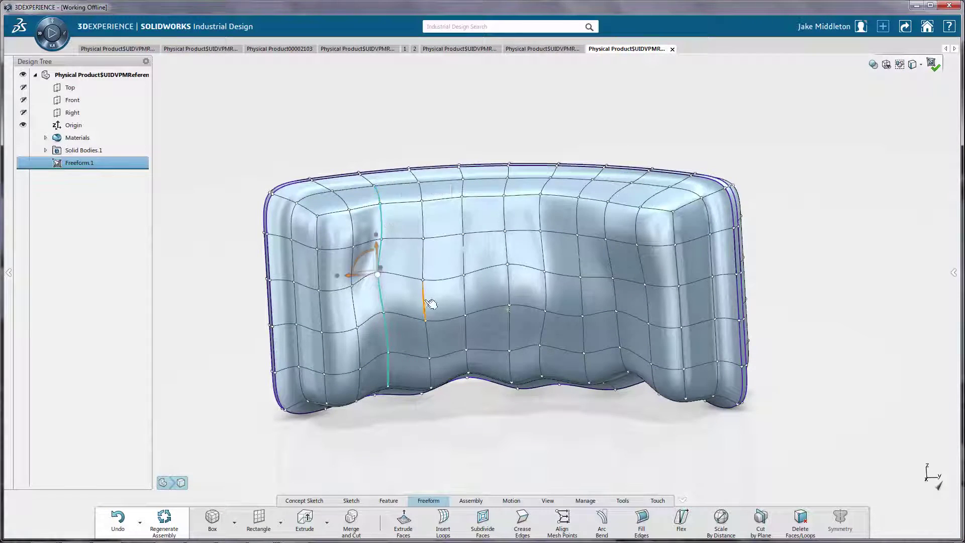
pyautogui.moveTo(426, 301); pyautogui.dragTo(338, 281, button='middle')
pyautogui.scroll(5, 390, 284)
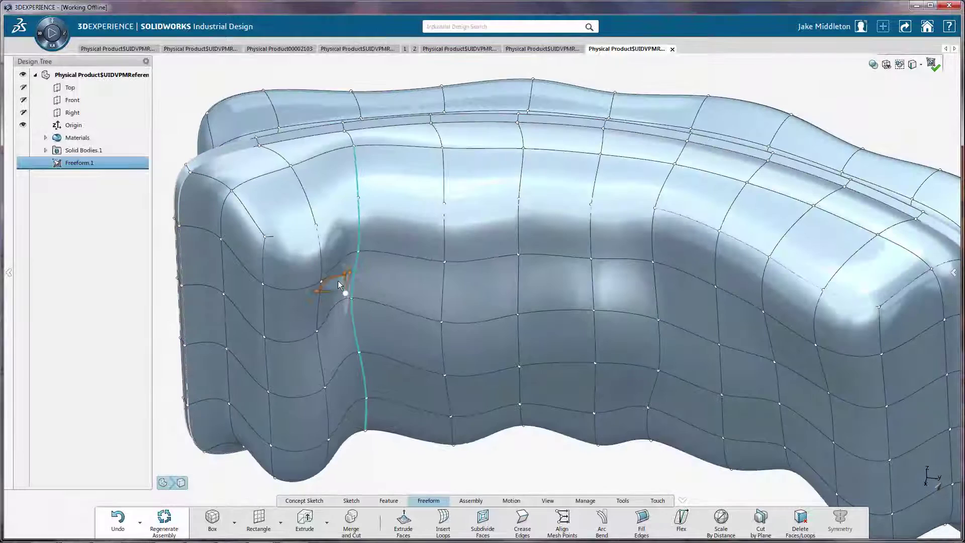
pyautogui.moveTo(340, 285); pyautogui.dragTo(350, 284)
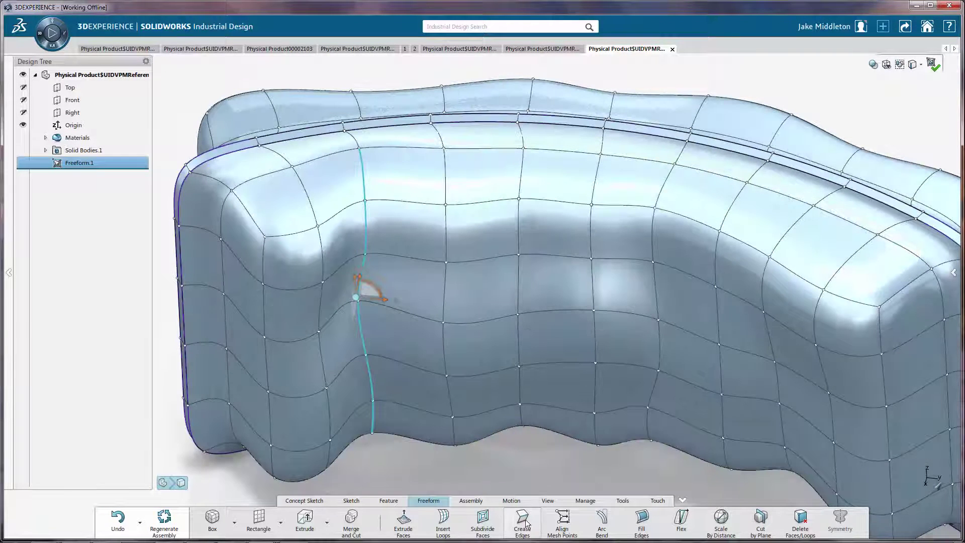
# Crease the vertical edge column beside the left end bulge, and crease the matching column beside the right end bulge
pyautogui.click(526, 523)
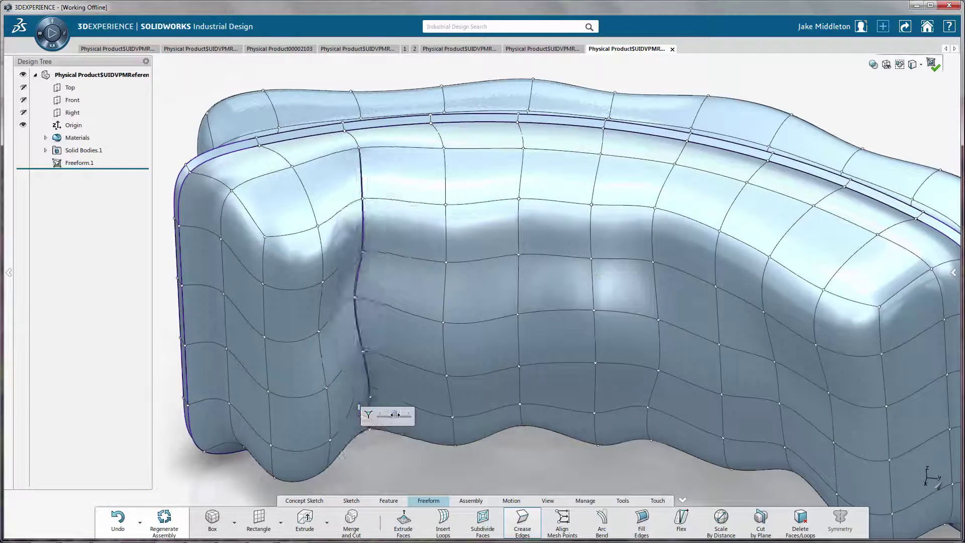
pyautogui.click(621, 454)
pyautogui.scroll(-3, 628, 391)
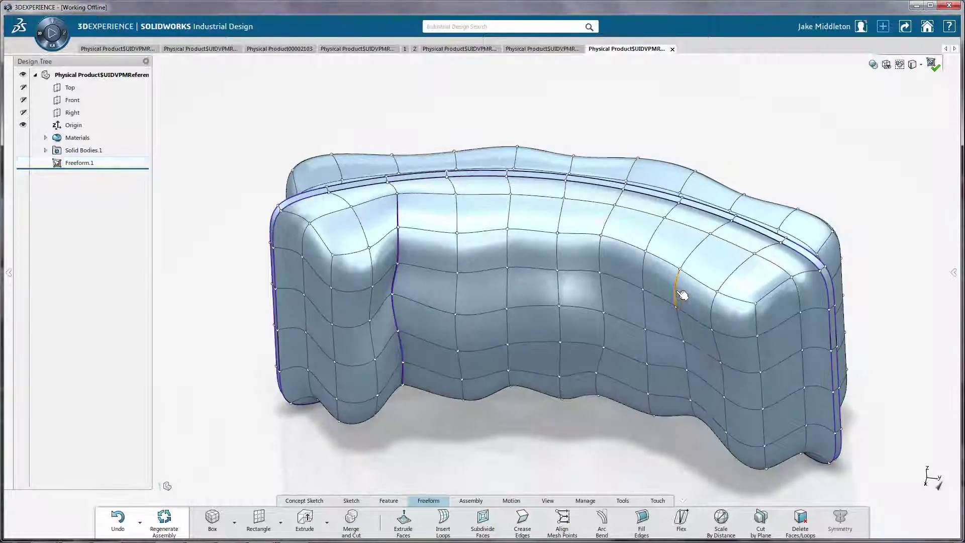
pyautogui.click(690, 362)
pyautogui.moveTo(690, 361); pyautogui.dragTo(737, 294, button='middle')
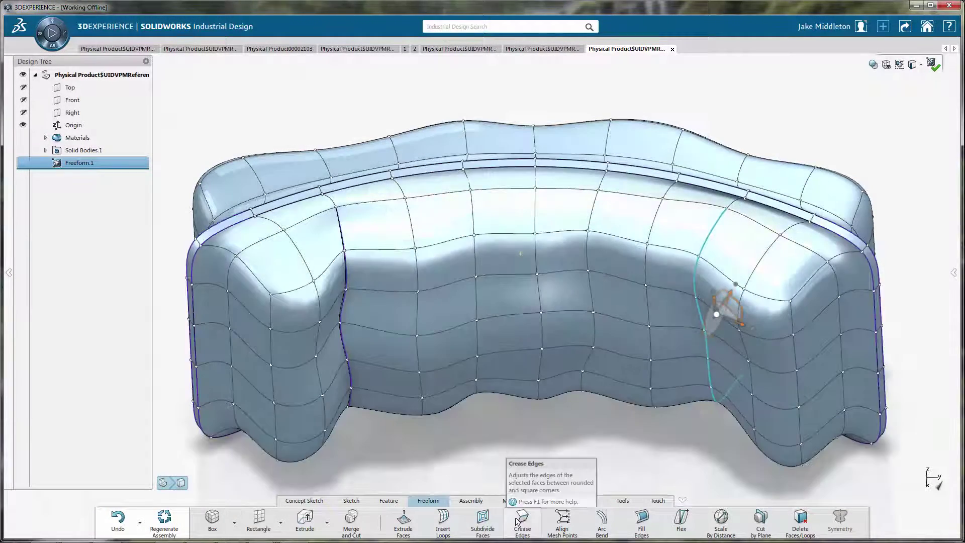
pyautogui.click(521, 524)
pyautogui.click(597, 425)
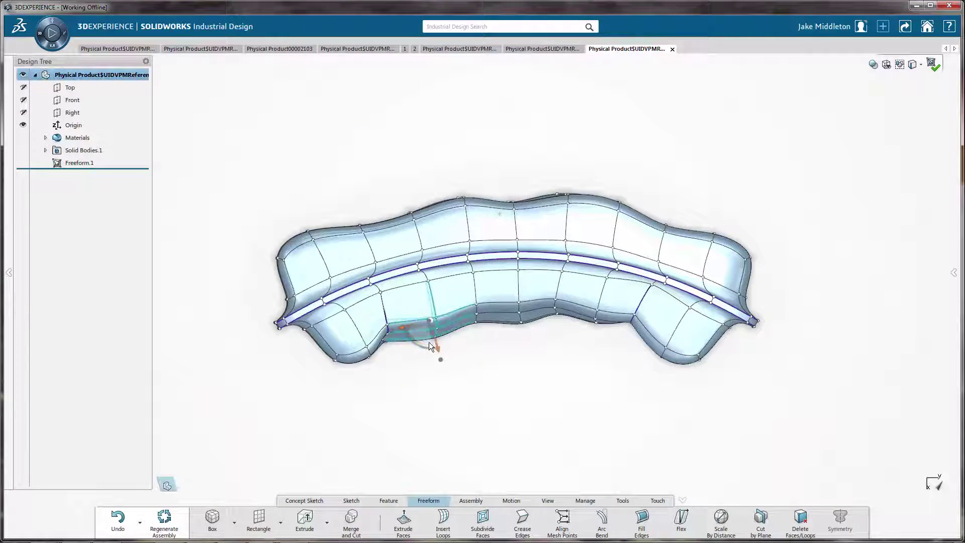
# Move mesh points in the left and middle part of the inner curve between the creased columns toward the seam
pyautogui.moveTo(425, 343); pyautogui.dragTo(424, 301)
pyautogui.scroll(-5, 430, 329)
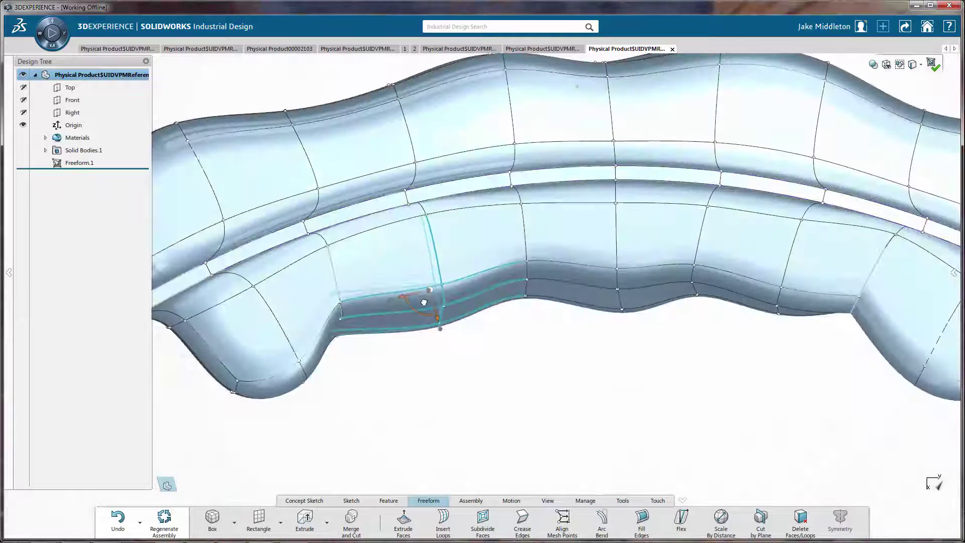
pyautogui.click(448, 355)
pyautogui.scroll(3, 732, 252)
pyautogui.click(914, 65)
pyautogui.moveTo(558, 263); pyautogui.dragTo(555, 246)
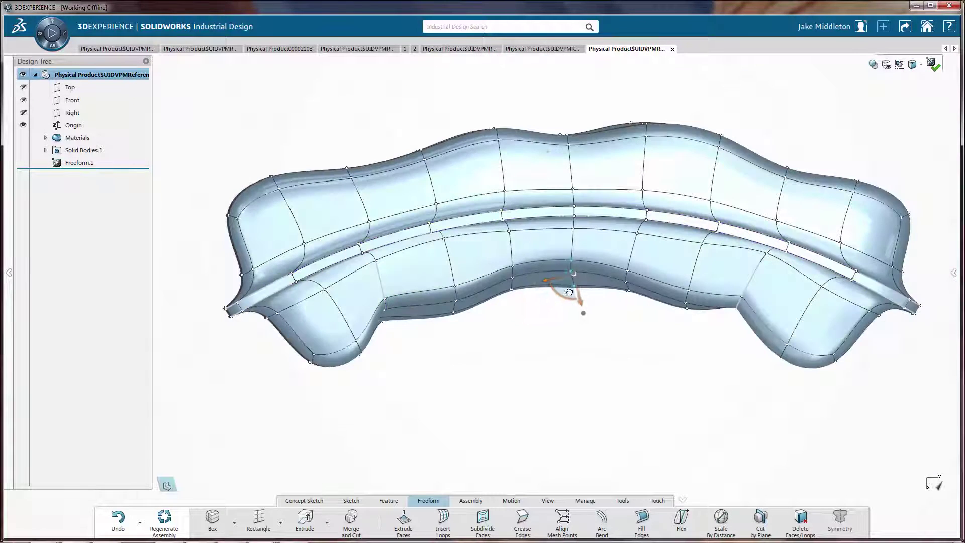
# Move the inner-curve point columns left of centre, right of centre and at the centre further toward the seam
pyautogui.click(455, 294)
pyautogui.moveTo(448, 317); pyautogui.dragTo(445, 304)
pyautogui.click(626, 282)
pyautogui.moveTo(612, 273); pyautogui.dragTo(618, 260)
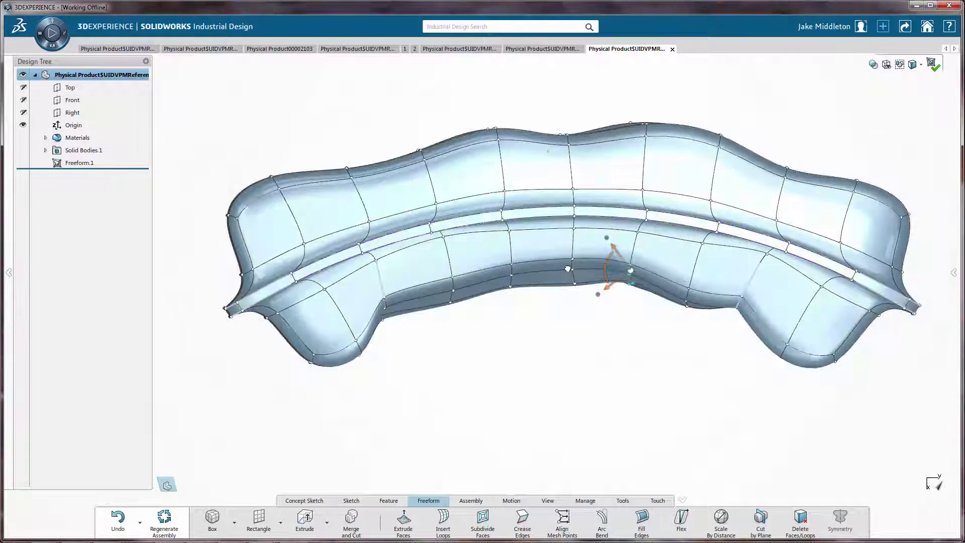
pyautogui.moveTo(554, 253); pyautogui.dragTo(586, 304)
pyautogui.moveTo(564, 272); pyautogui.dragTo(564, 259)
# Shift the inner-curve point columns on both sides of the centre outward toward the creased end bulges
pyautogui.moveTo(676, 279); pyautogui.dragTo(708, 335)
pyautogui.moveTo(678, 316); pyautogui.dragTo(693, 316)
pyautogui.moveTo(467, 338); pyautogui.dragTo(444, 255)
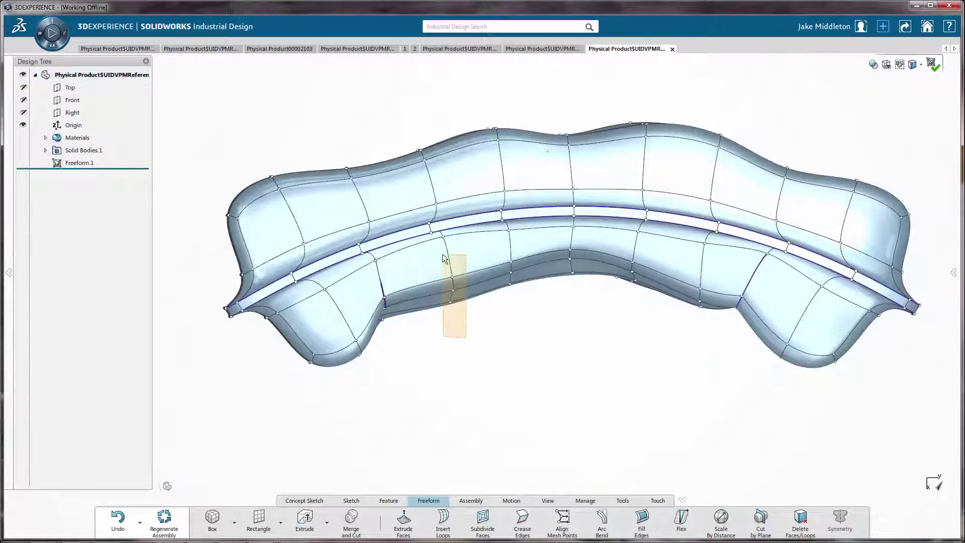
pyautogui.moveTo(436, 316); pyautogui.dragTo(424, 323)
pyautogui.moveTo(521, 323); pyautogui.dragTo(496, 245)
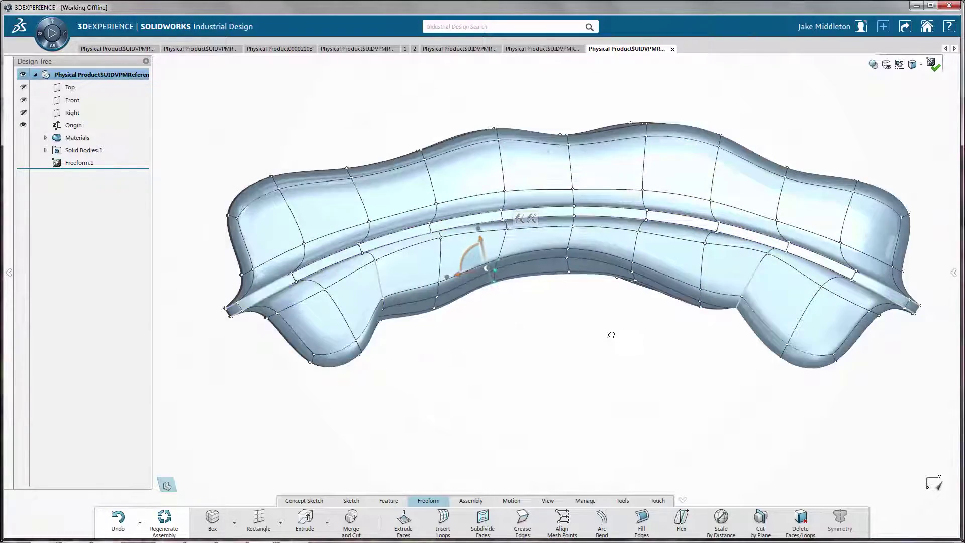
# Adjust the seam edge on the underside beside the right end bulge
pyautogui.moveTo(611, 334); pyautogui.dragTo(598, 314, button='middle')
pyautogui.scroll(-5, 674, 349)
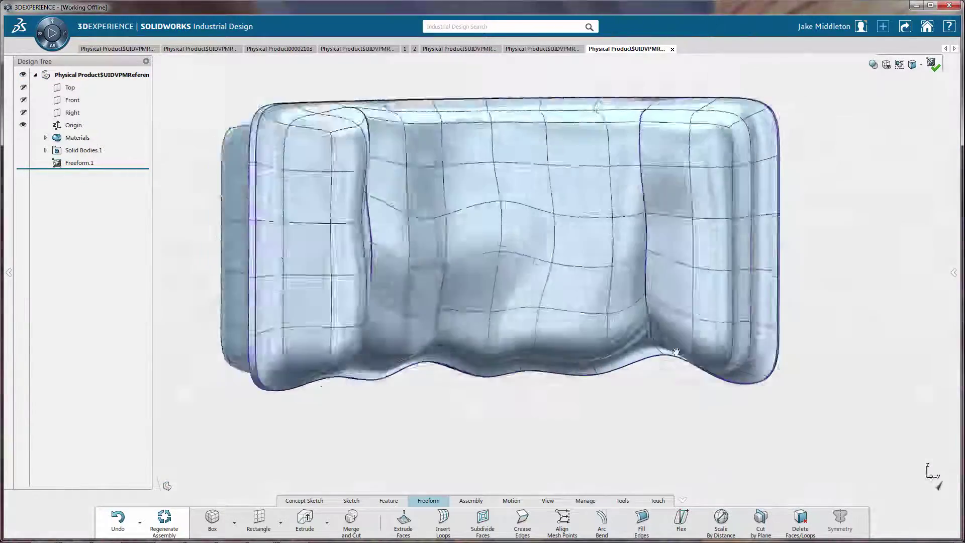
pyautogui.moveTo(607, 360); pyautogui.dragTo(557, 279, button='middle')
pyautogui.click(596, 346)
pyautogui.moveTo(645, 343); pyautogui.dragTo(613, 383, button='middle')
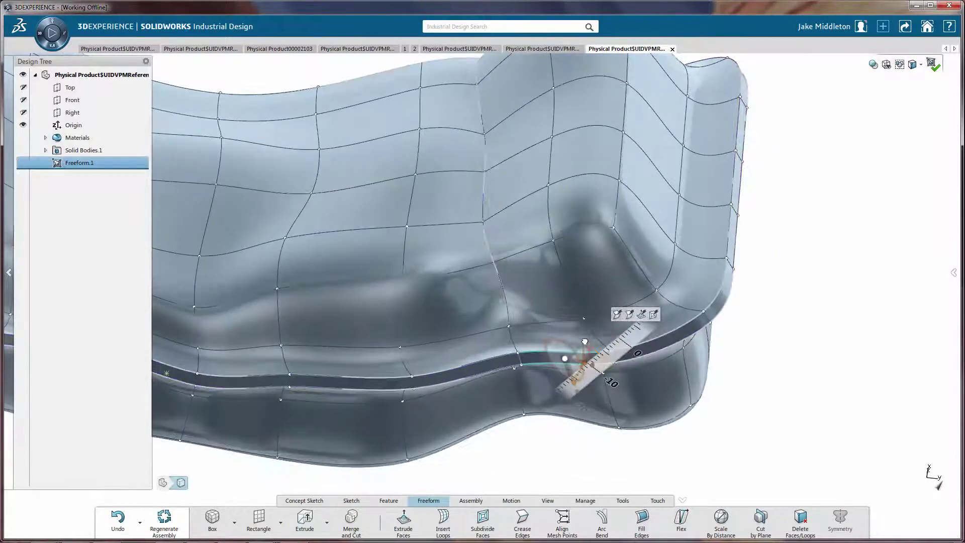
pyautogui.click(560, 447)
# Finish the freeform edit and save the model
pyautogui.scroll(5, 560, 447)
pyautogui.moveTo(362, 323); pyautogui.dragTo(611, 368, button='middle')
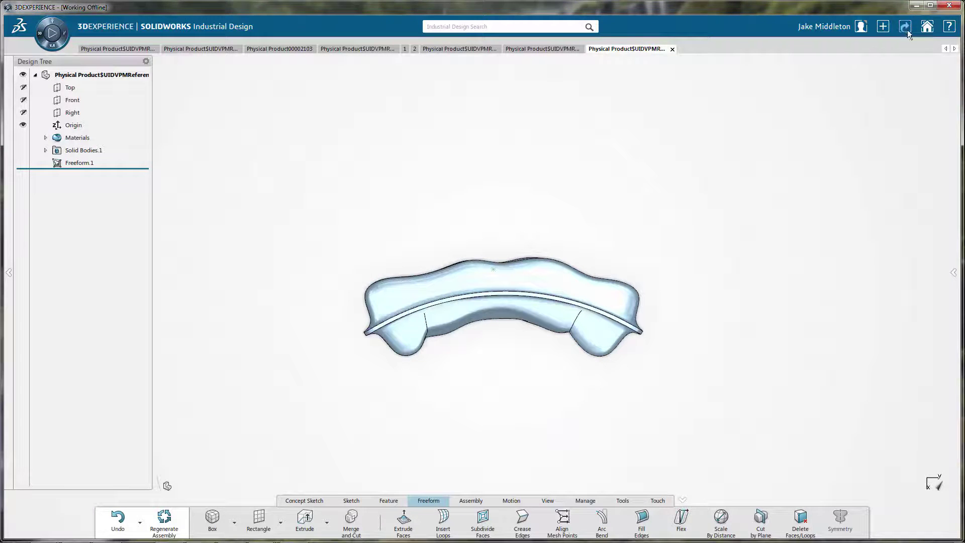
pyautogui.click(905, 27)
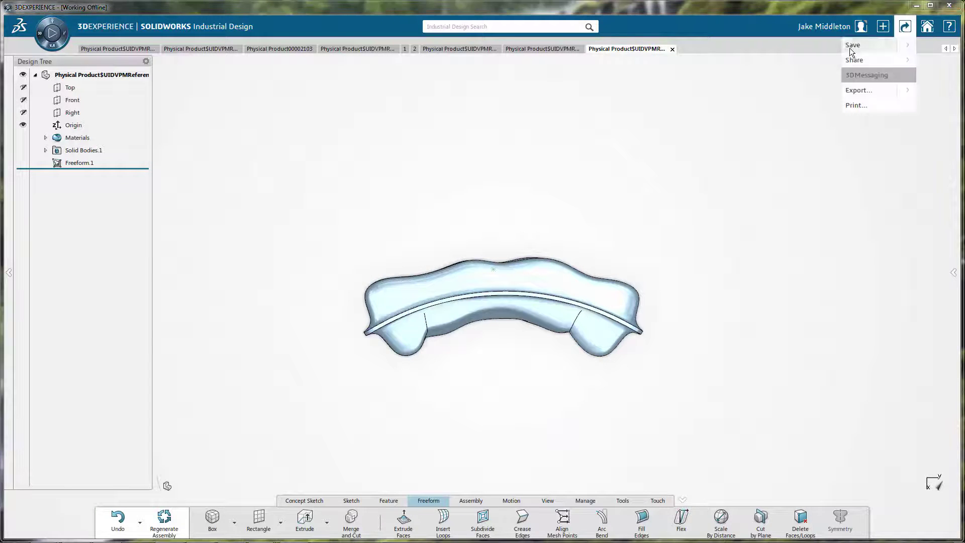
pyautogui.click(849, 47)
# Reopen the freeform edit and bend the mesh points of the right end and the left end inward
pyautogui.doubleClick(517, 279)
pyautogui.moveTo(732, 401); pyautogui.dragTo(531, 165)
pyautogui.moveTo(633, 280); pyautogui.dragTo(623, 294)
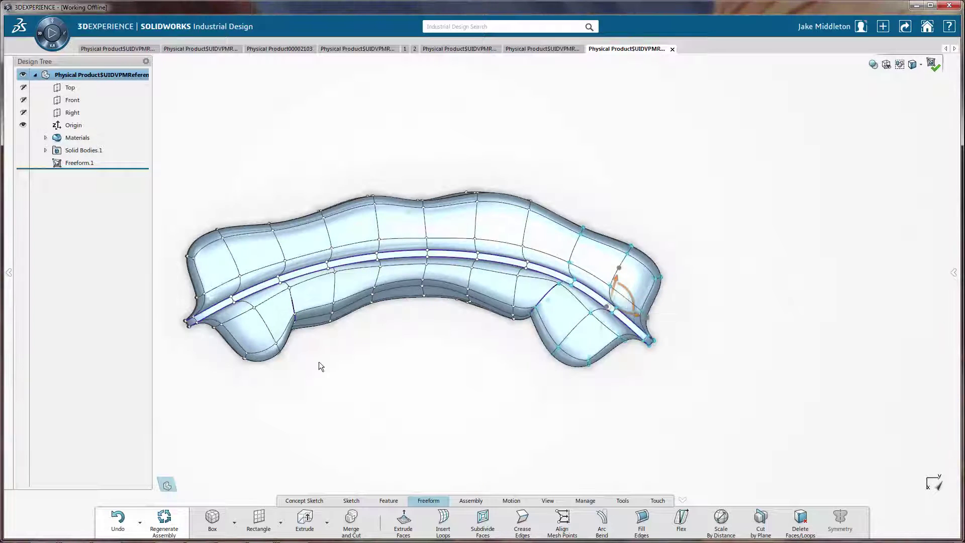
pyautogui.moveTo(211, 285); pyautogui.dragTo(210, 292)
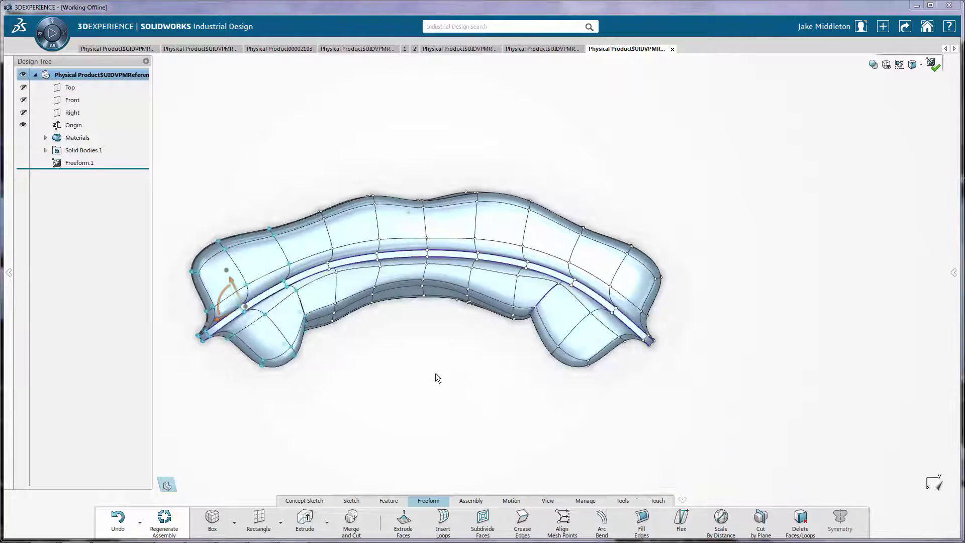
# Reposition mesh points along the outer curve to refine its wavy back profile
pyautogui.moveTo(231, 218); pyautogui.dragTo(197, 272)
pyautogui.moveTo(415, 218); pyautogui.dragTo(415, 218)
pyautogui.moveTo(414, 190); pyautogui.dragTo(351, 220)
pyautogui.moveTo(358, 192); pyautogui.dragTo(355, 194)
pyautogui.moveTo(532, 174); pyautogui.dragTo(492, 184)
# Finish the freeform edit and view the completed pillow from the front
pyautogui.click(450, 351)
pyautogui.moveTo(450, 351); pyautogui.dragTo(445, 286, button='middle')
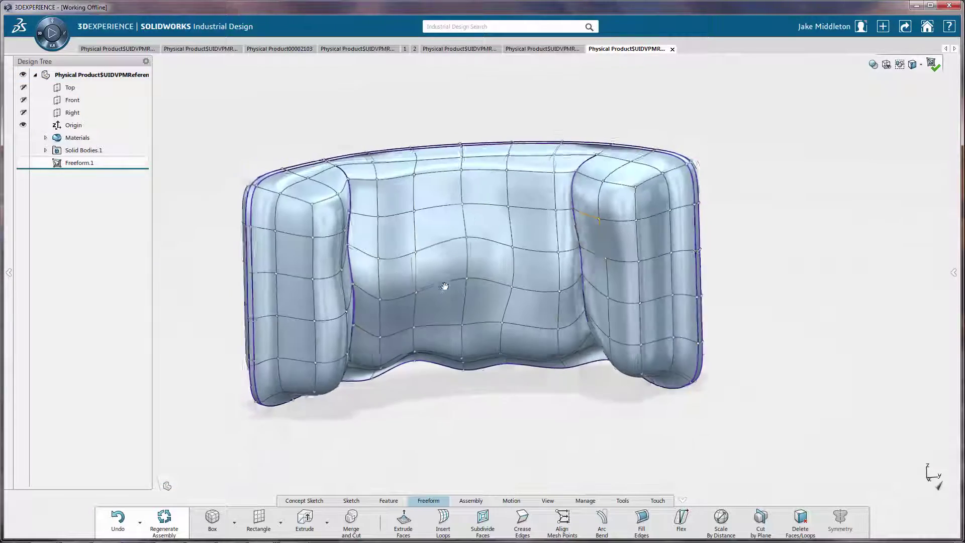
pyautogui.click(933, 65)
pyautogui.moveTo(491, 324); pyautogui.dragTo(512, 282, button='middle')
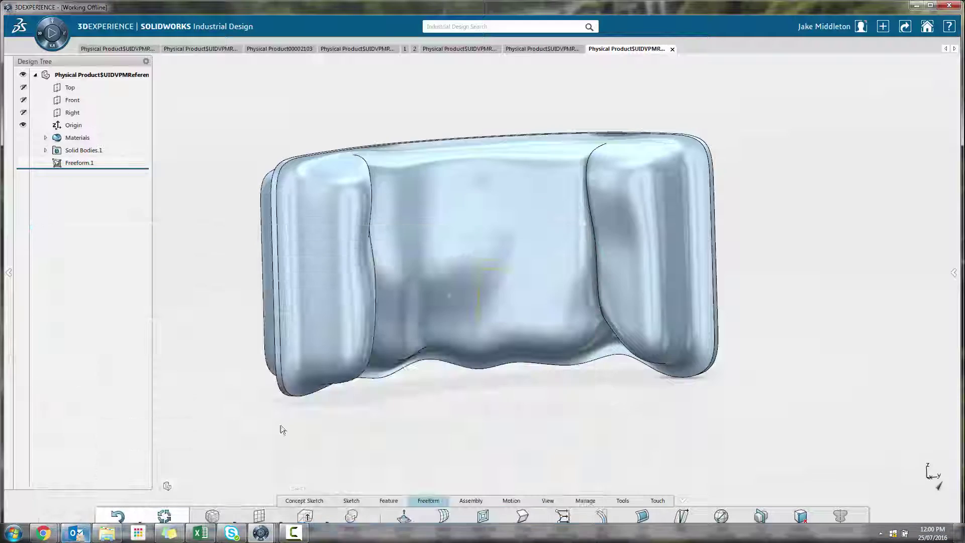
# Reopen the freeform edit and raise mesh points along the pillow's upper edge to give it a wavy outline
pyautogui.doubleClick(475, 239)
pyautogui.click(547, 500)
pyautogui.click(429, 500)
pyautogui.scroll(-4, 478, 237)
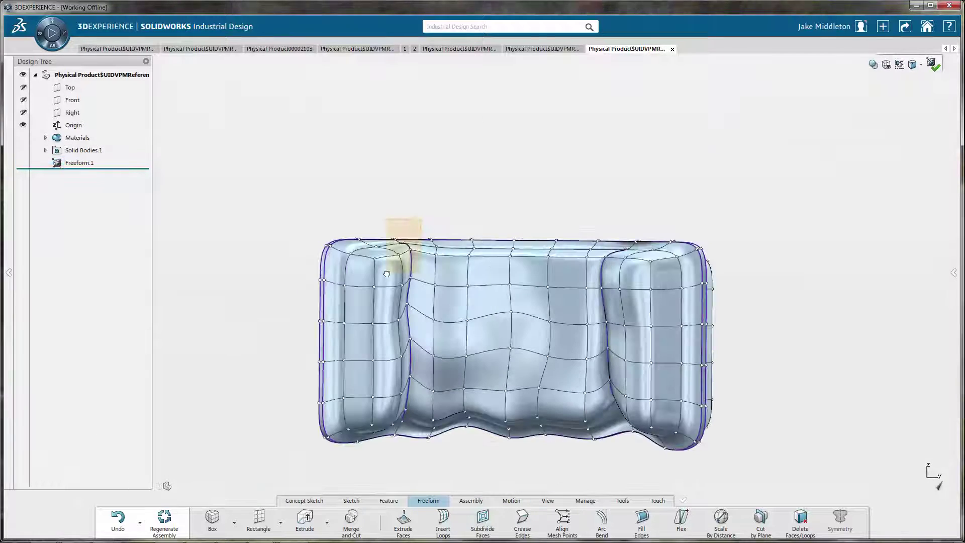
pyautogui.click(449, 270)
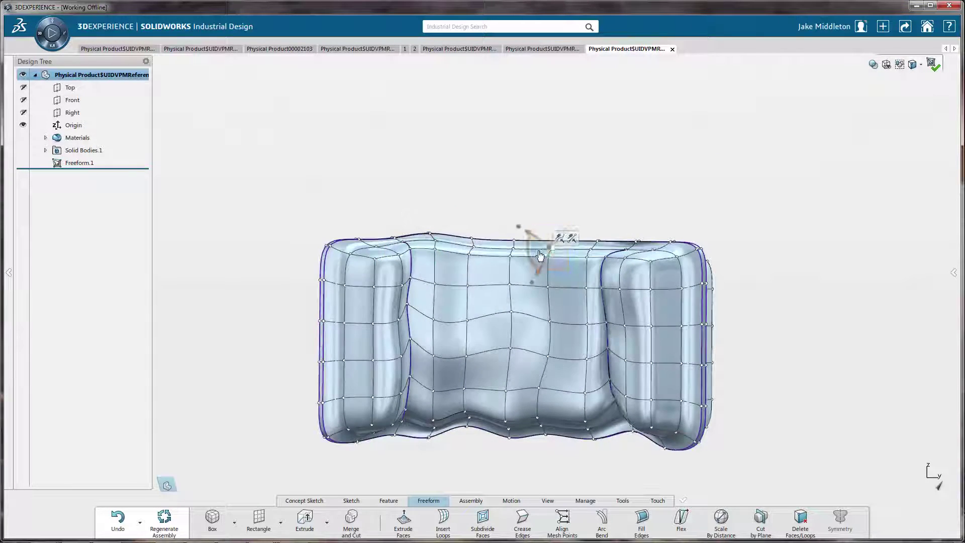
# Rotate the left and right end bulges so they flare outward toward the bottom, and finish the freeform edit
pyautogui.moveTo(281, 208); pyautogui.dragTo(424, 479)
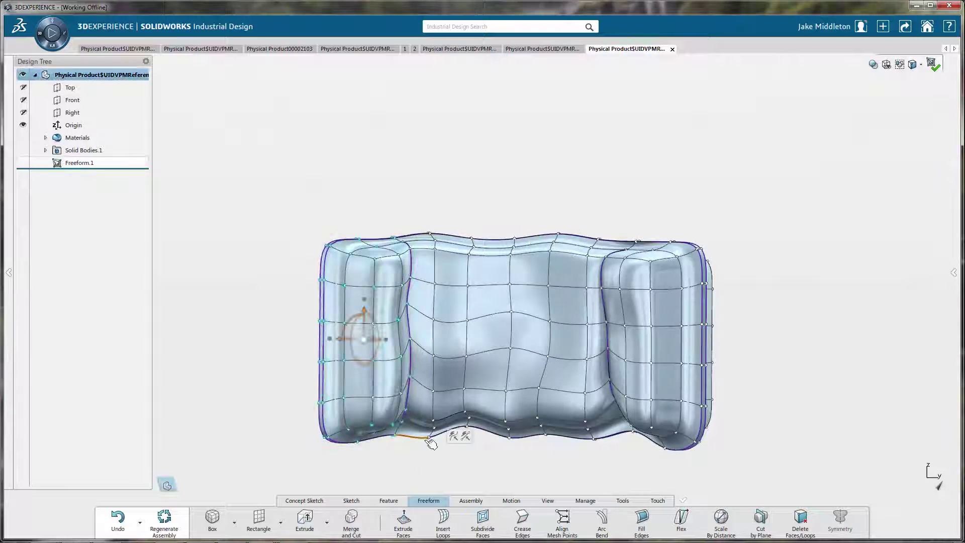
pyautogui.moveTo(346, 333); pyautogui.dragTo(342, 317)
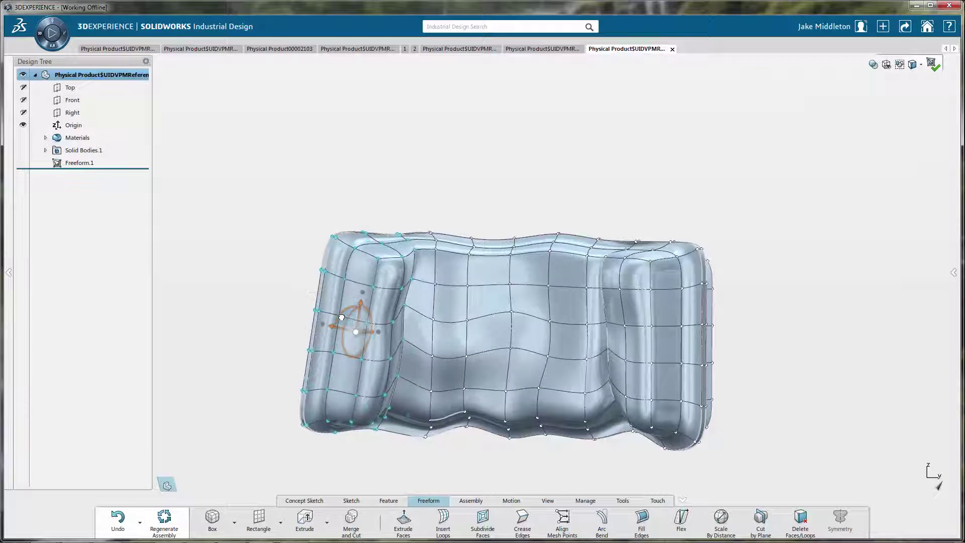
pyautogui.moveTo(757, 204); pyautogui.dragTo(596, 470)
pyautogui.moveTo(666, 316); pyautogui.dragTo(658, 323)
pyautogui.press('Escape')
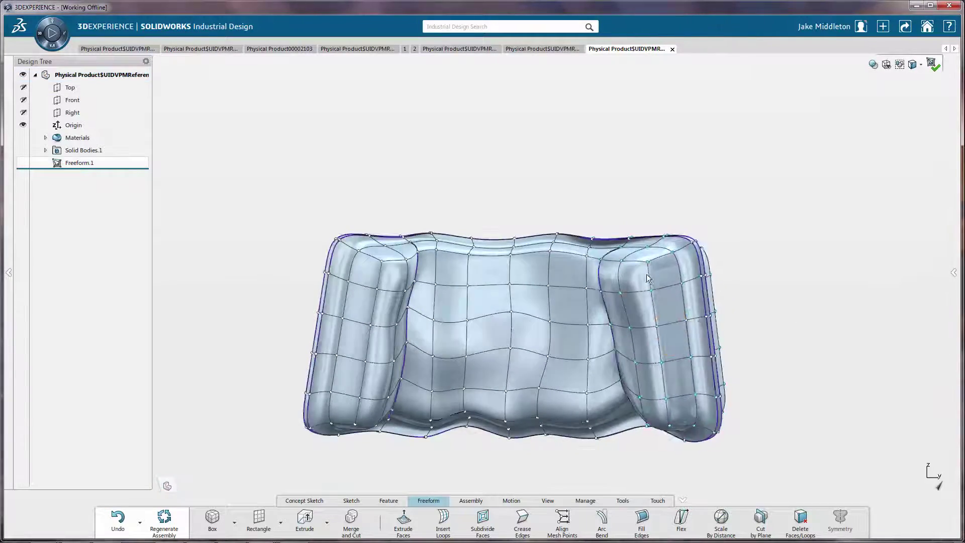
pyautogui.moveTo(659, 308); pyautogui.dragTo(507, 380, button='middle')
pyautogui.click(932, 64)
pyautogui.moveTo(820, 189); pyautogui.dragTo(784, 201, button='middle')
pyautogui.moveTo(583, 257); pyautogui.dragTo(545, 264, button='middle')
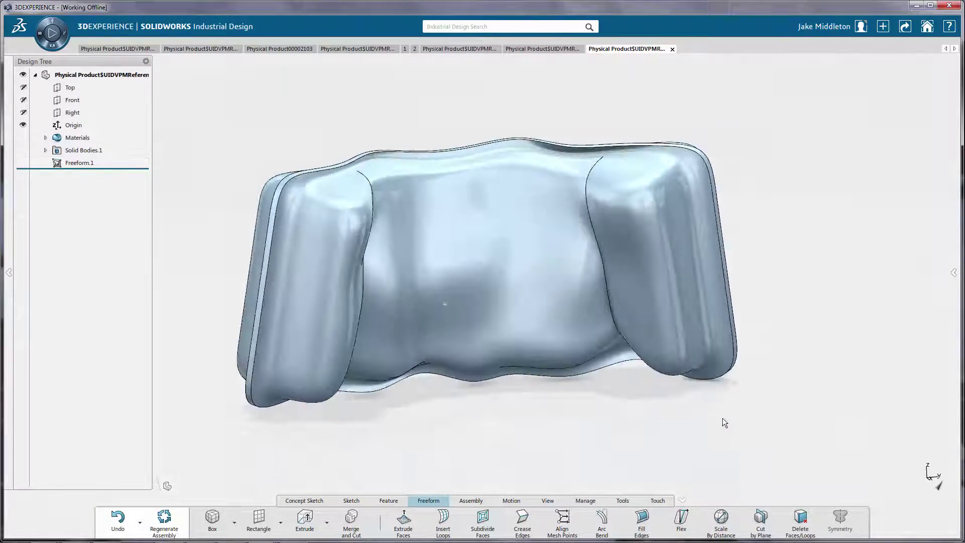
# Preview the pillow in perspective with the Graphite and Watercolor rendering styles, and reset the style to None
pyautogui.click(555, 502)
pyautogui.click(838, 367)
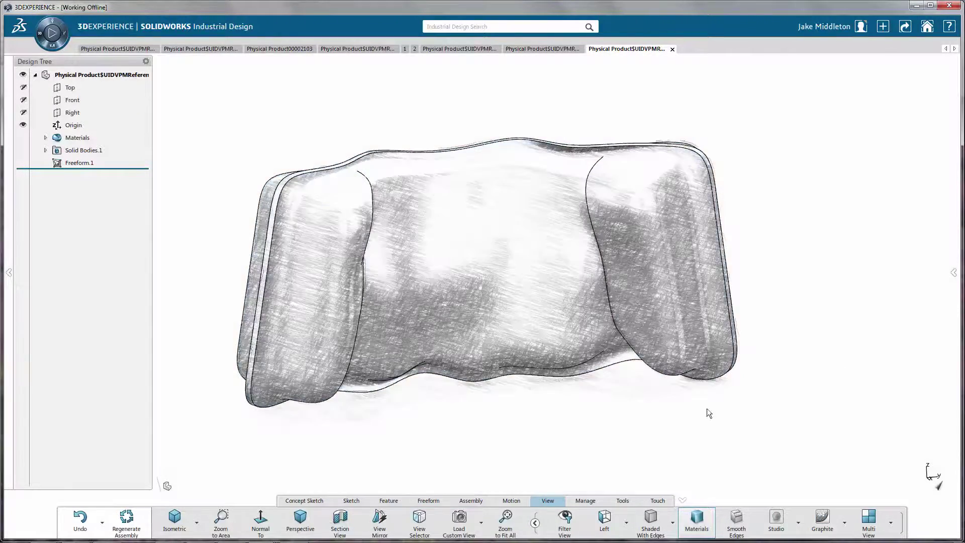
pyautogui.moveTo(707, 405)
pyautogui.mouseDown(button='middle')
pyautogui.moveTo(706, 422)
pyautogui.moveTo(523, 424)
pyautogui.moveTo(721, 280)
pyautogui.moveTo(632, 295)
pyautogui.mouseUp(button='middle')
pyautogui.click(299, 521)
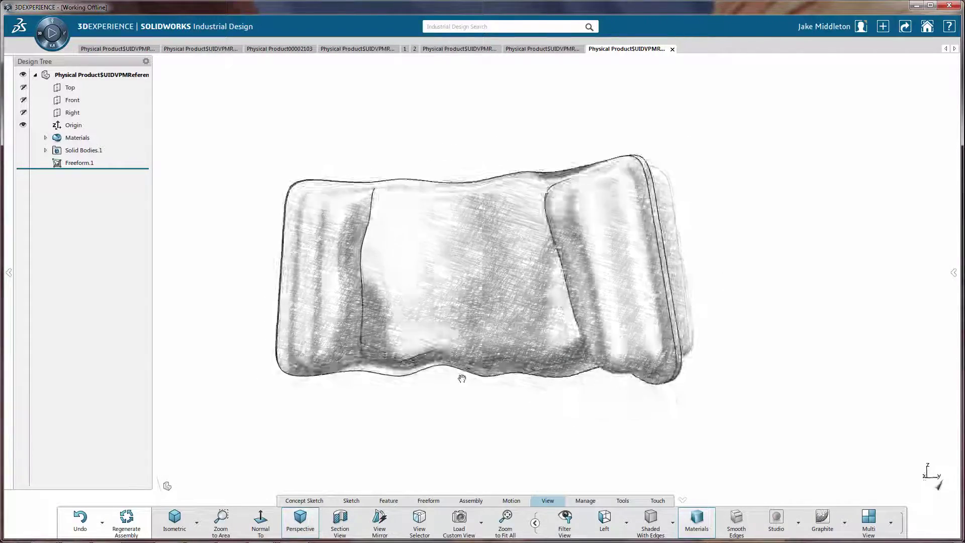
pyautogui.click(844, 521)
pyautogui.click(841, 461)
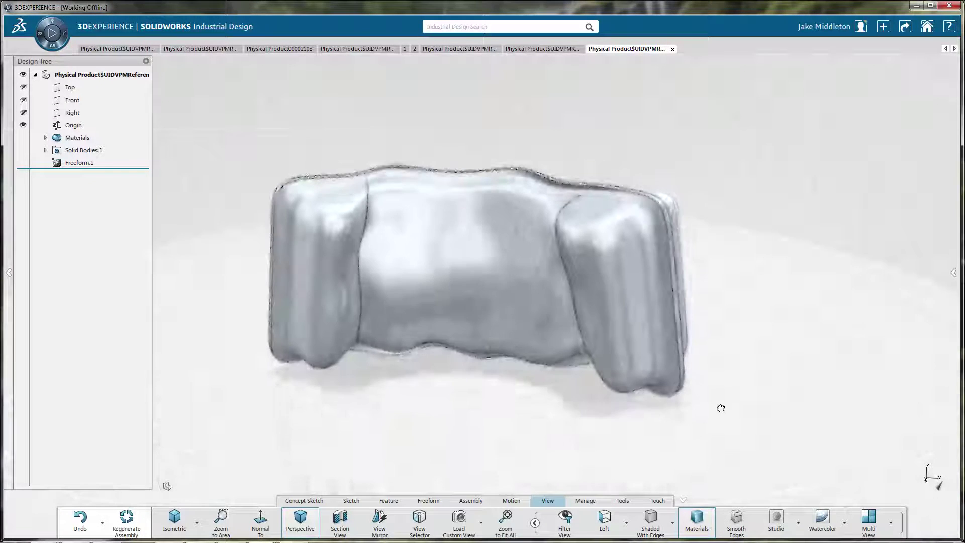
pyautogui.click(844, 521)
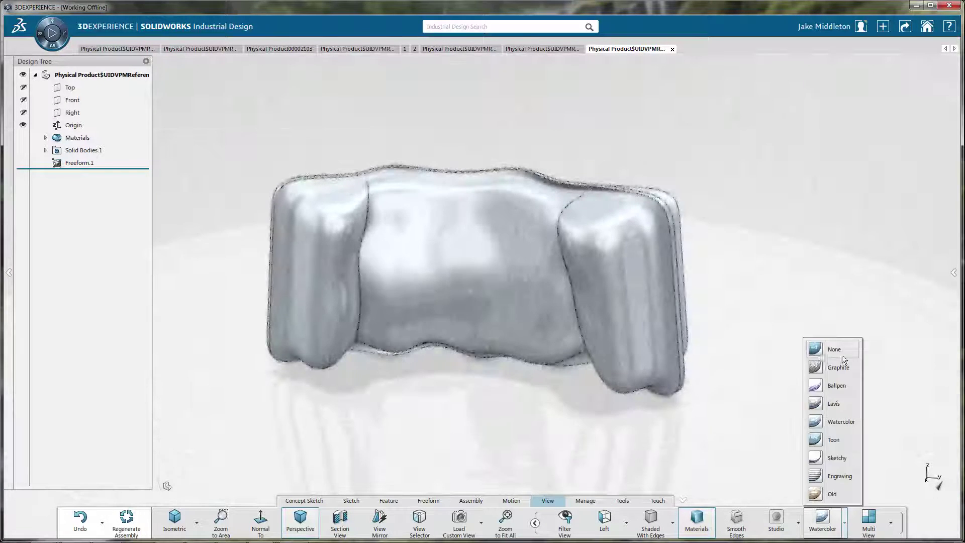
pyautogui.click(817, 349)
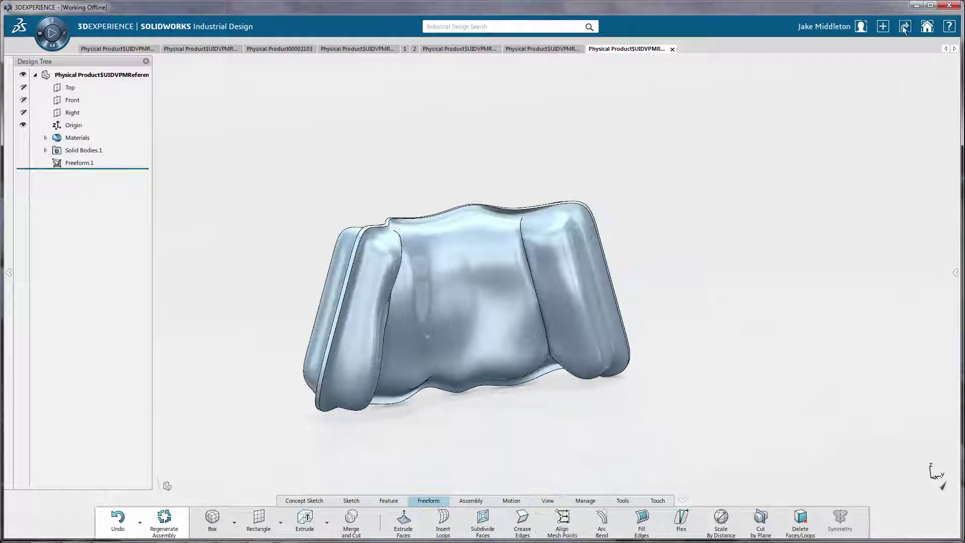
# Export the pillow model to disk as a STEP (*.stp) file named Pillow
pyautogui.click(904, 28)
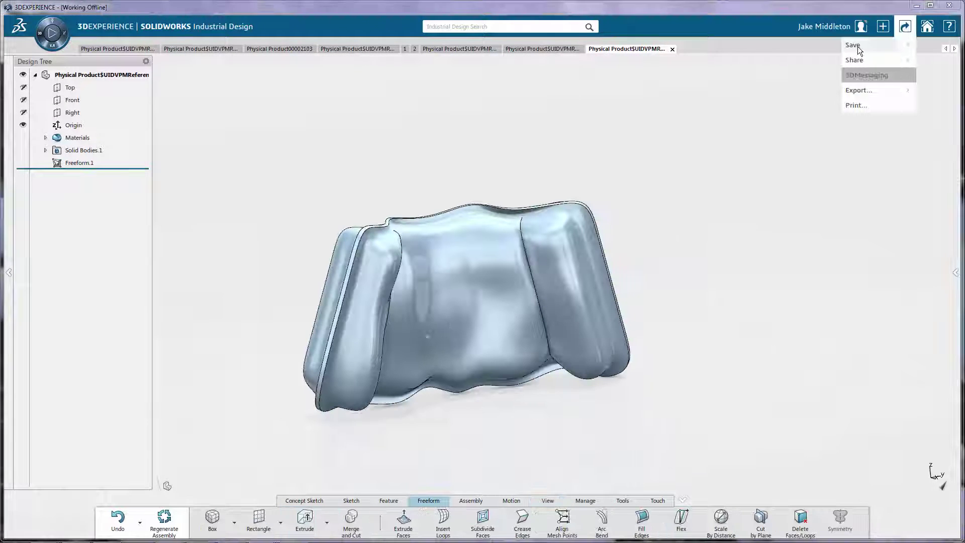
pyautogui.click(868, 89)
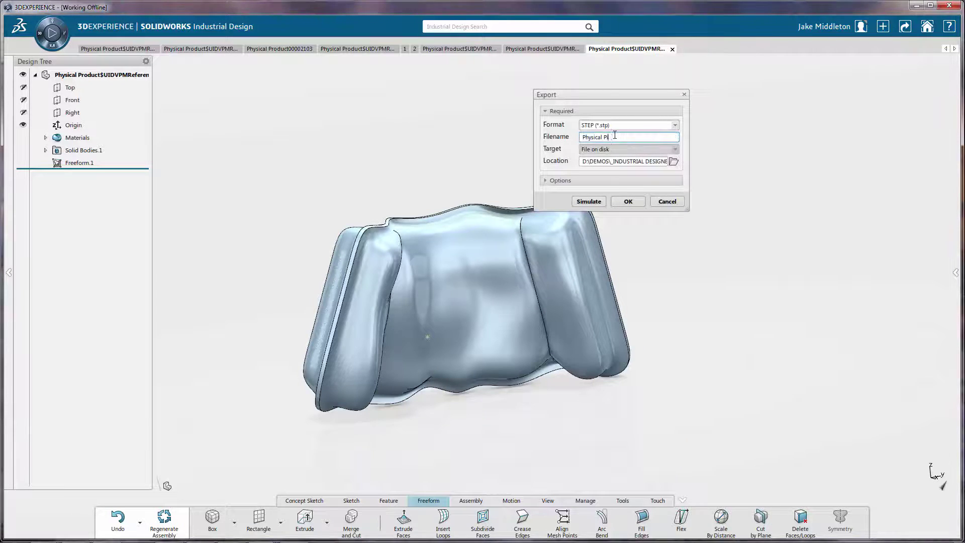
pyautogui.click(635, 201)
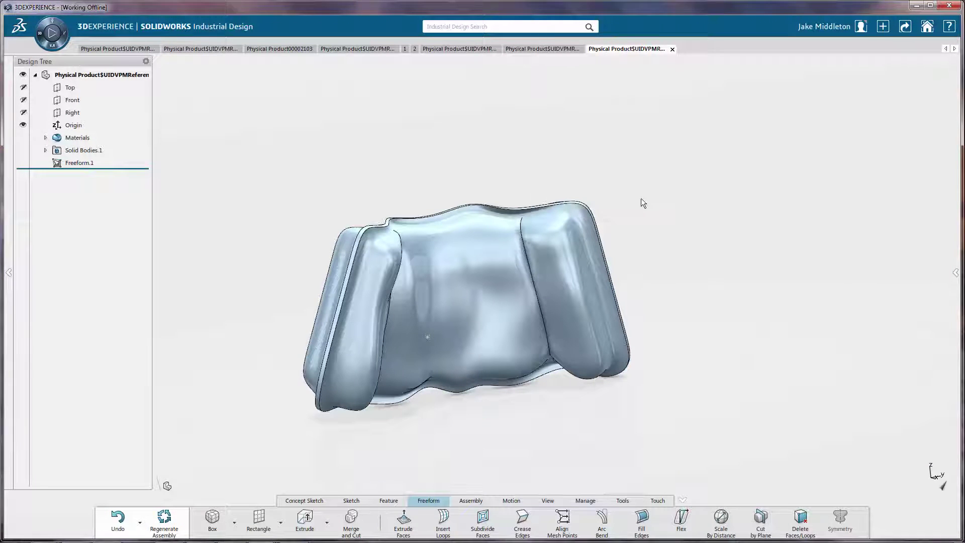
# Launch SOLIDWORKS 2016, close the export report and switch to SOLIDWORKS
pyautogui.click(14, 532)
pyautogui.click(92, 280)
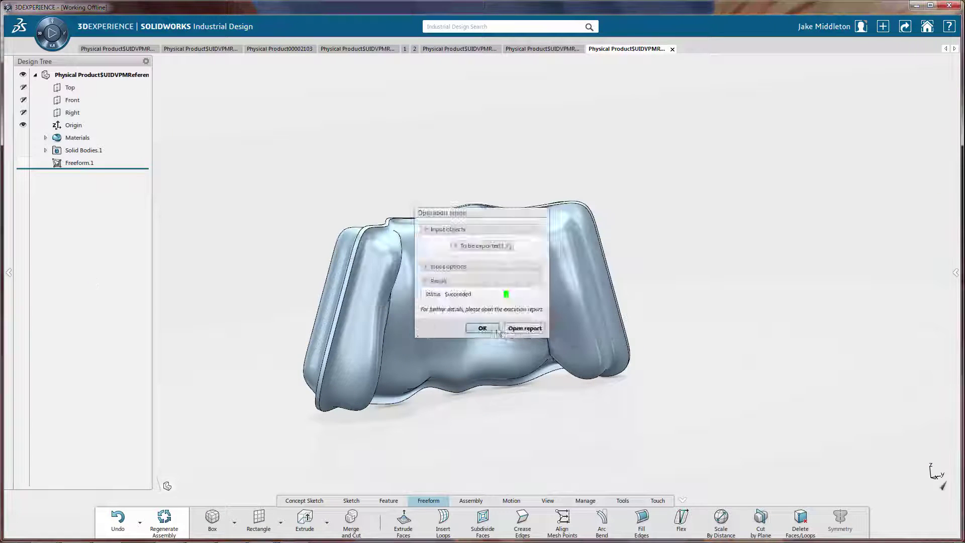
pyautogui.click(495, 327)
pyautogui.moveTo(262, 536)
pyautogui.click(325, 532)
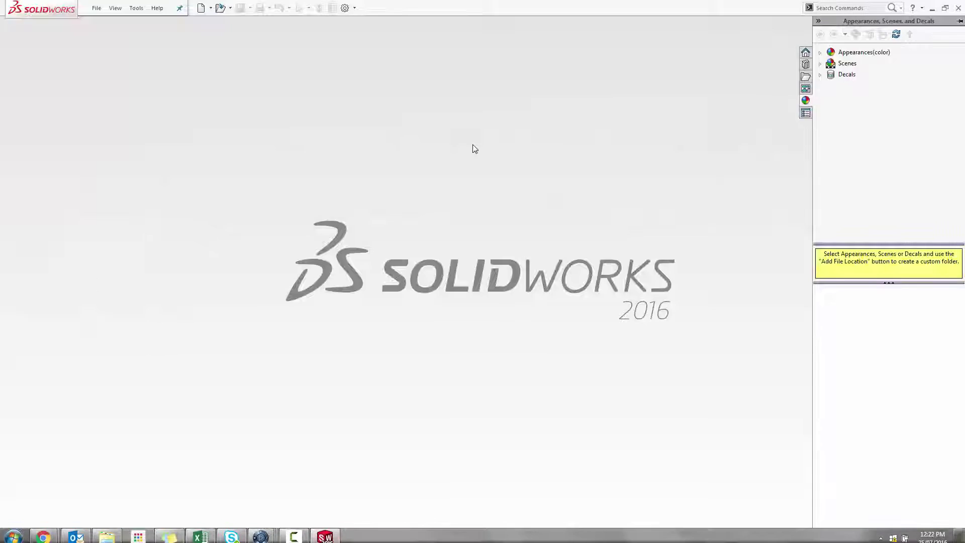
# Open the exported Pillow STEP file from the _INDUSTRIAL DESIGNER folder in DEMOS
pyautogui.click(221, 9)
pyautogui.click(194, 22)
pyautogui.click(164, 24)
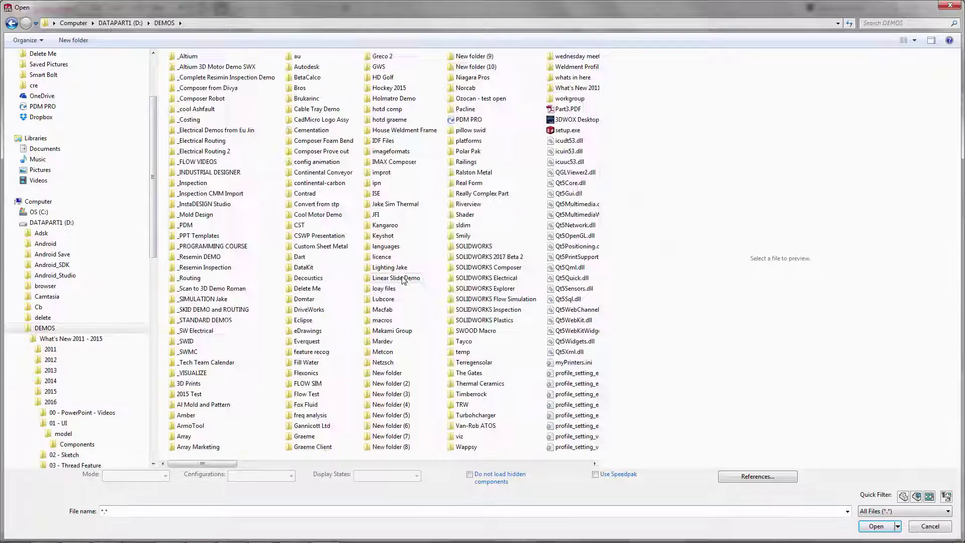
pyautogui.doubleClick(210, 173)
pyautogui.click(875, 526)
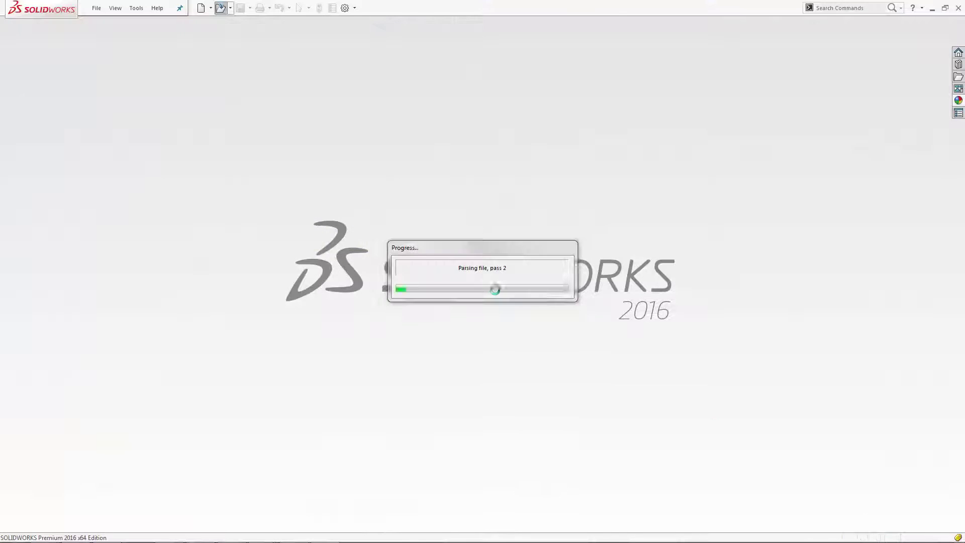
pyautogui.click(544, 275)
# Examine the imported pillow's surface continuity with horizontal Zebra Stripes and turn the stripes off
pyautogui.moveTo(632, 266); pyautogui.dragTo(628, 342, button='middle')
pyautogui.rightClick(392, 154)
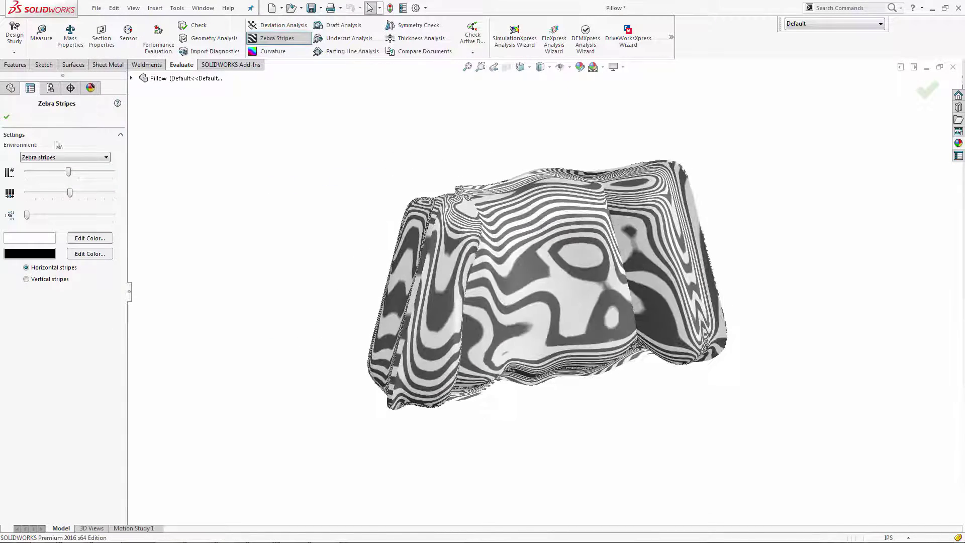
pyautogui.click(269, 44)
pyautogui.scroll(-2, 583, 259)
# Try the burlap and canvas cloth appearances on the pillow, and apply the grey cotton appearance
pyautogui.click(959, 64)
pyautogui.click(819, 95)
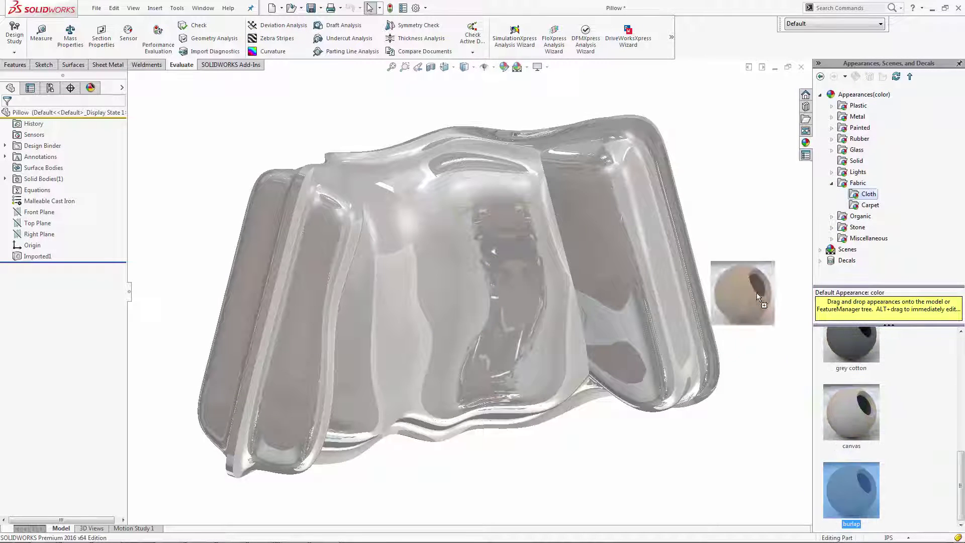
pyautogui.click(65, 188)
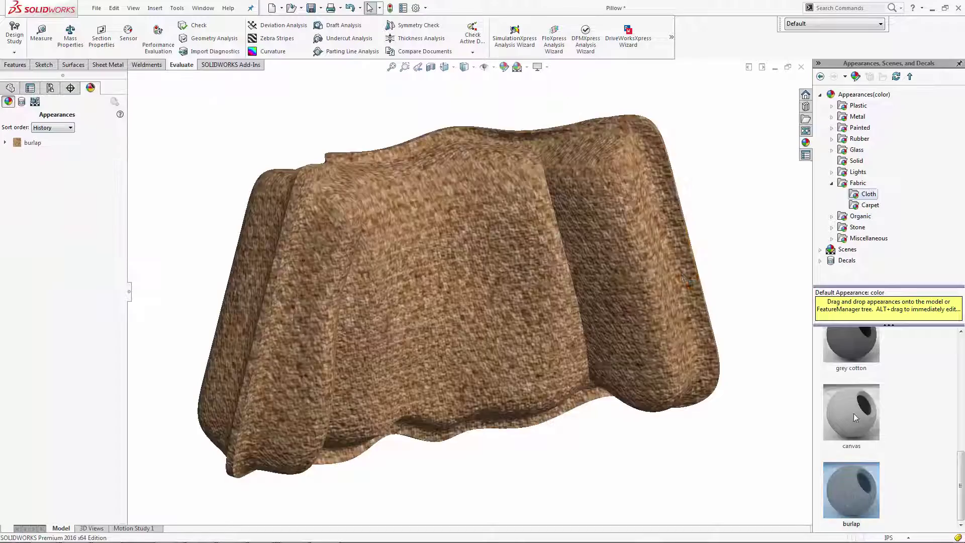
pyautogui.doubleClick(851, 412)
pyautogui.moveTo(712, 229); pyautogui.dragTo(726, 238, button='middle')
pyautogui.doubleClick(851, 345)
pyautogui.scroll(2, 682, 246)
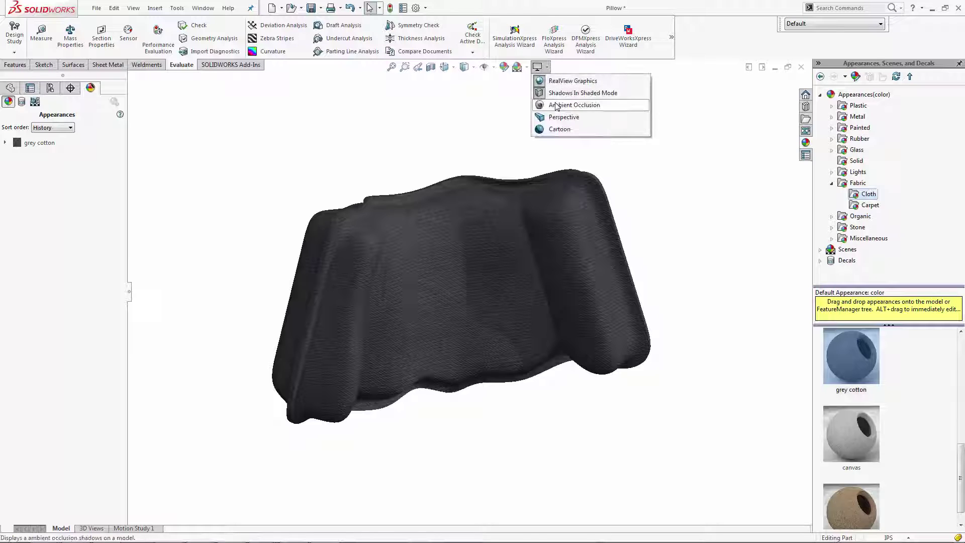
# Turn on Ambient Occlusion and Perspective for the pillow and view it from the front
pyautogui.click(556, 106)
pyautogui.click(565, 117)
pyautogui.moveTo(565, 119); pyautogui.dragTo(338, 168, button='middle')
pyautogui.moveTo(566, 167); pyautogui.dragTo(551, 162, button='middle')
pyautogui.scroll(-3, 493, 370)
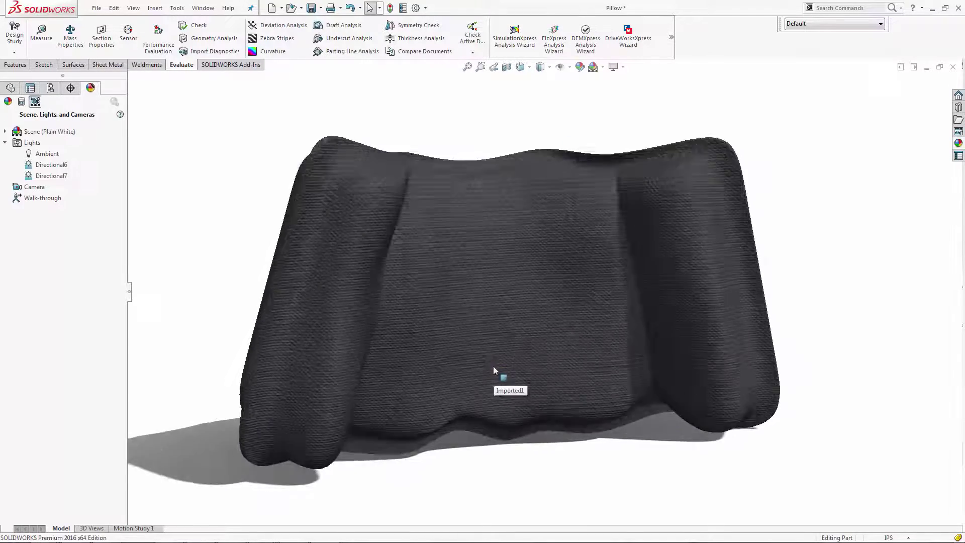